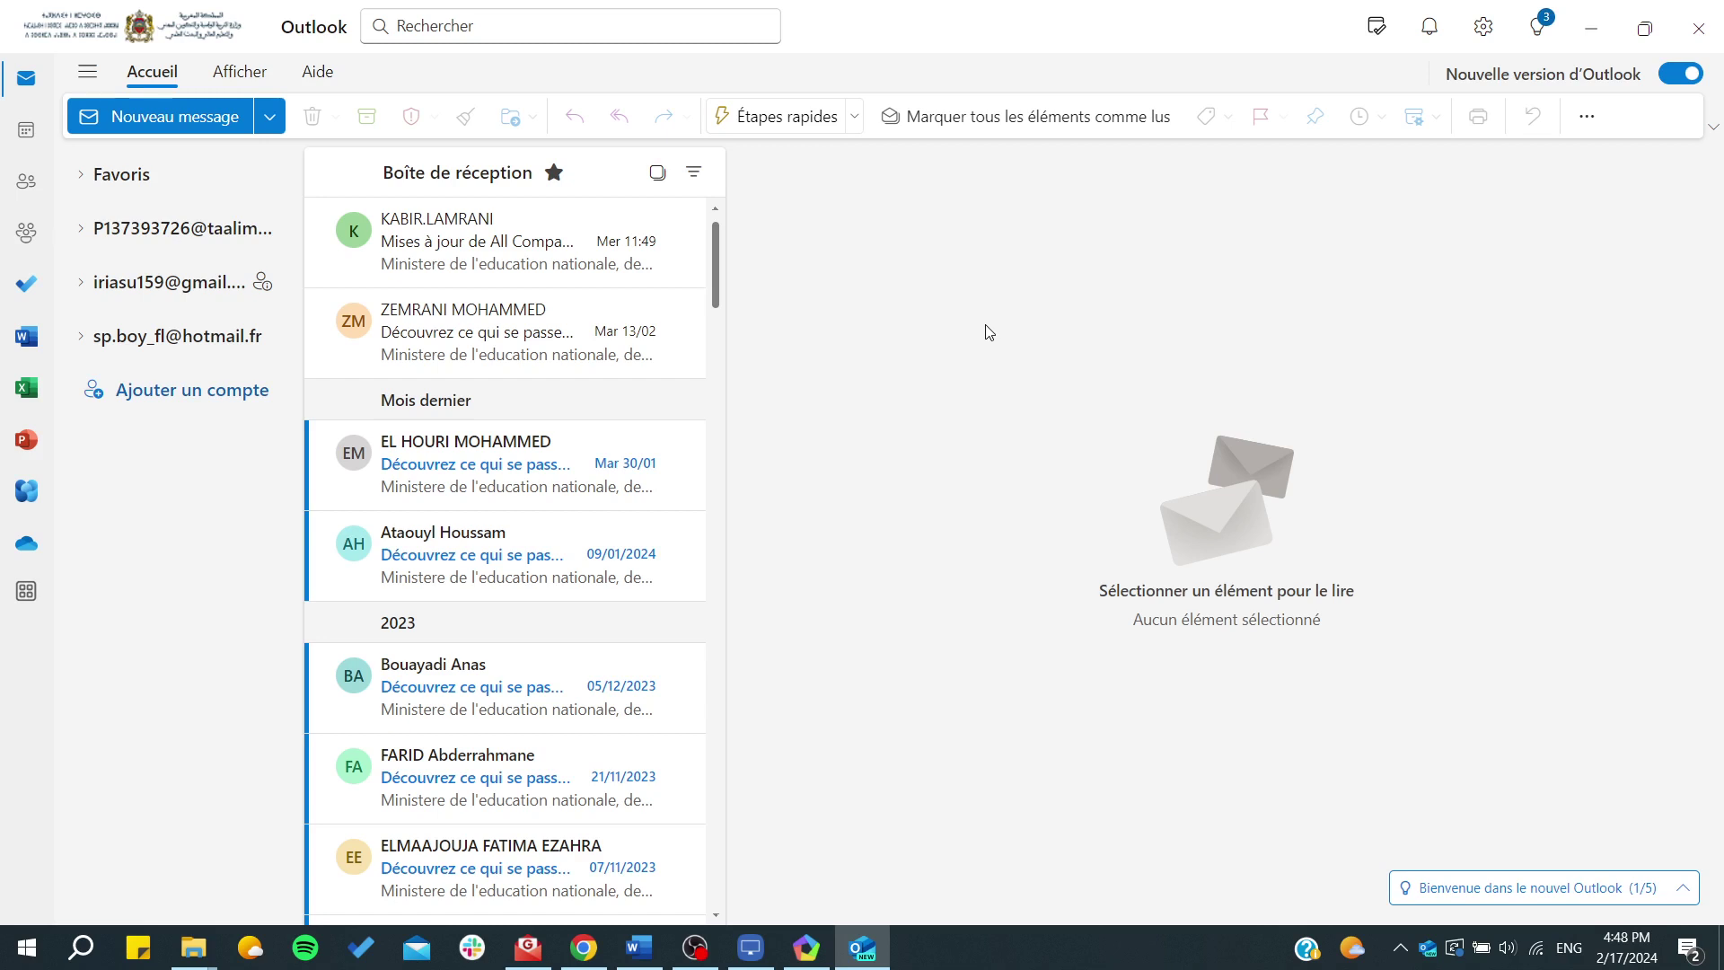
Open the Hotmail account's Boîte de réception, then collapse its folder tree.
{"action": "left_click", "coordinate": [113, 347]}
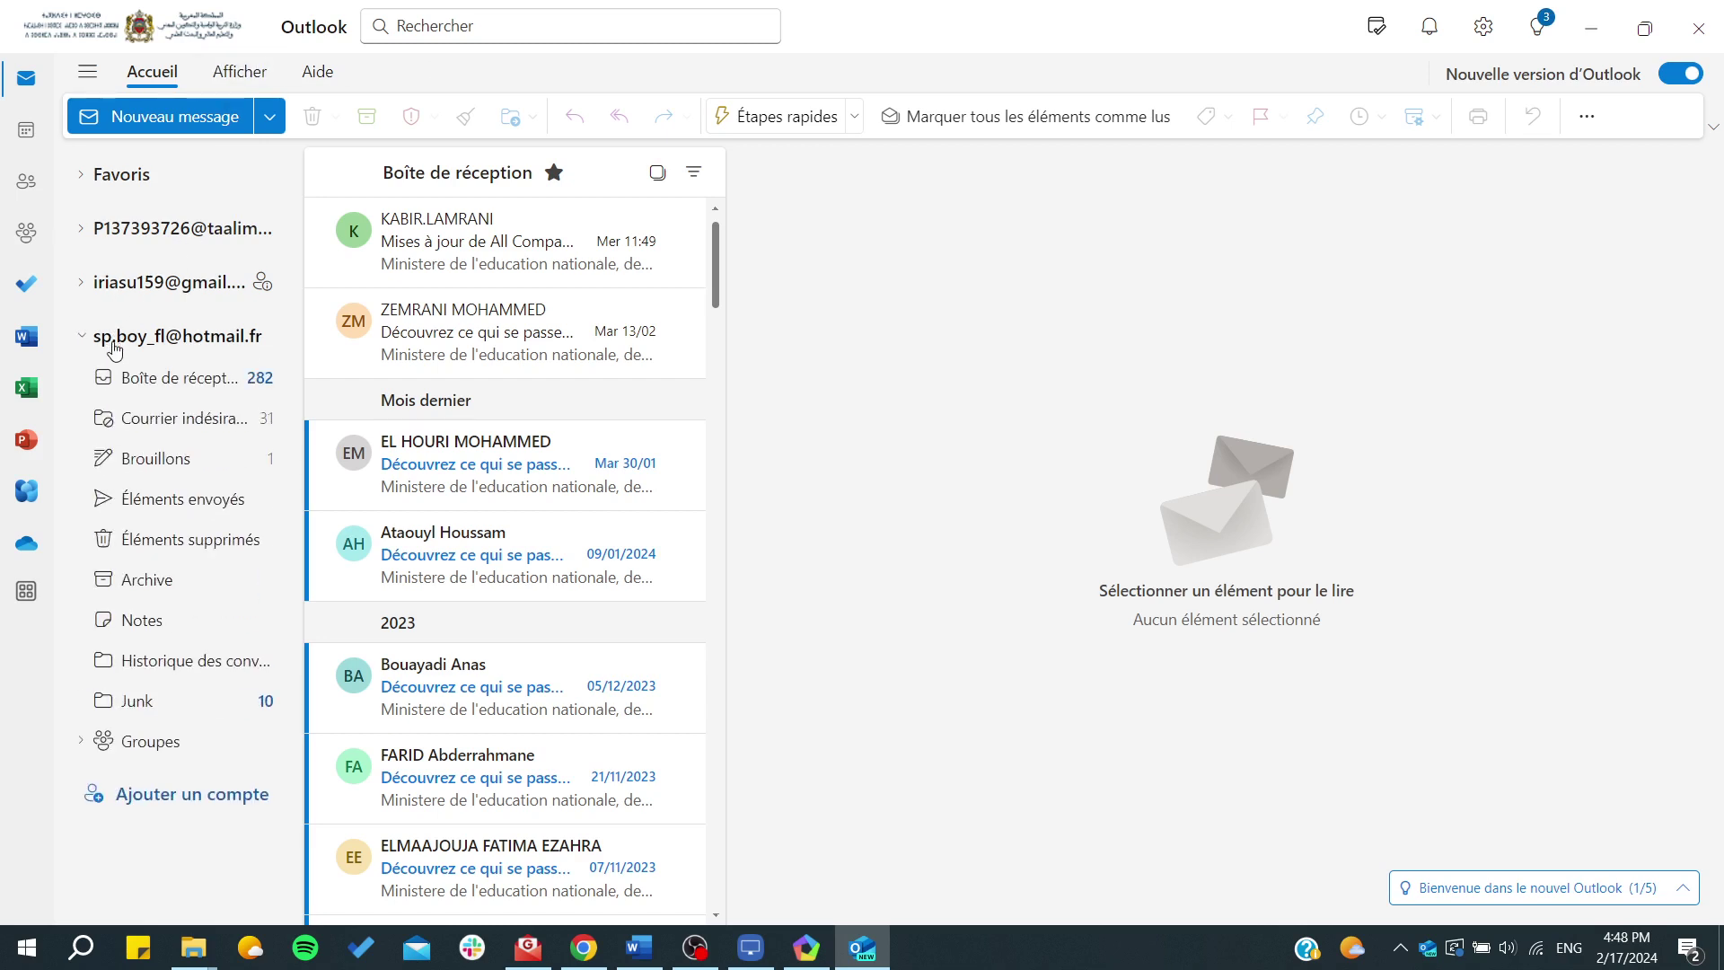
{"action": "left_click", "coordinate": [119, 376]}
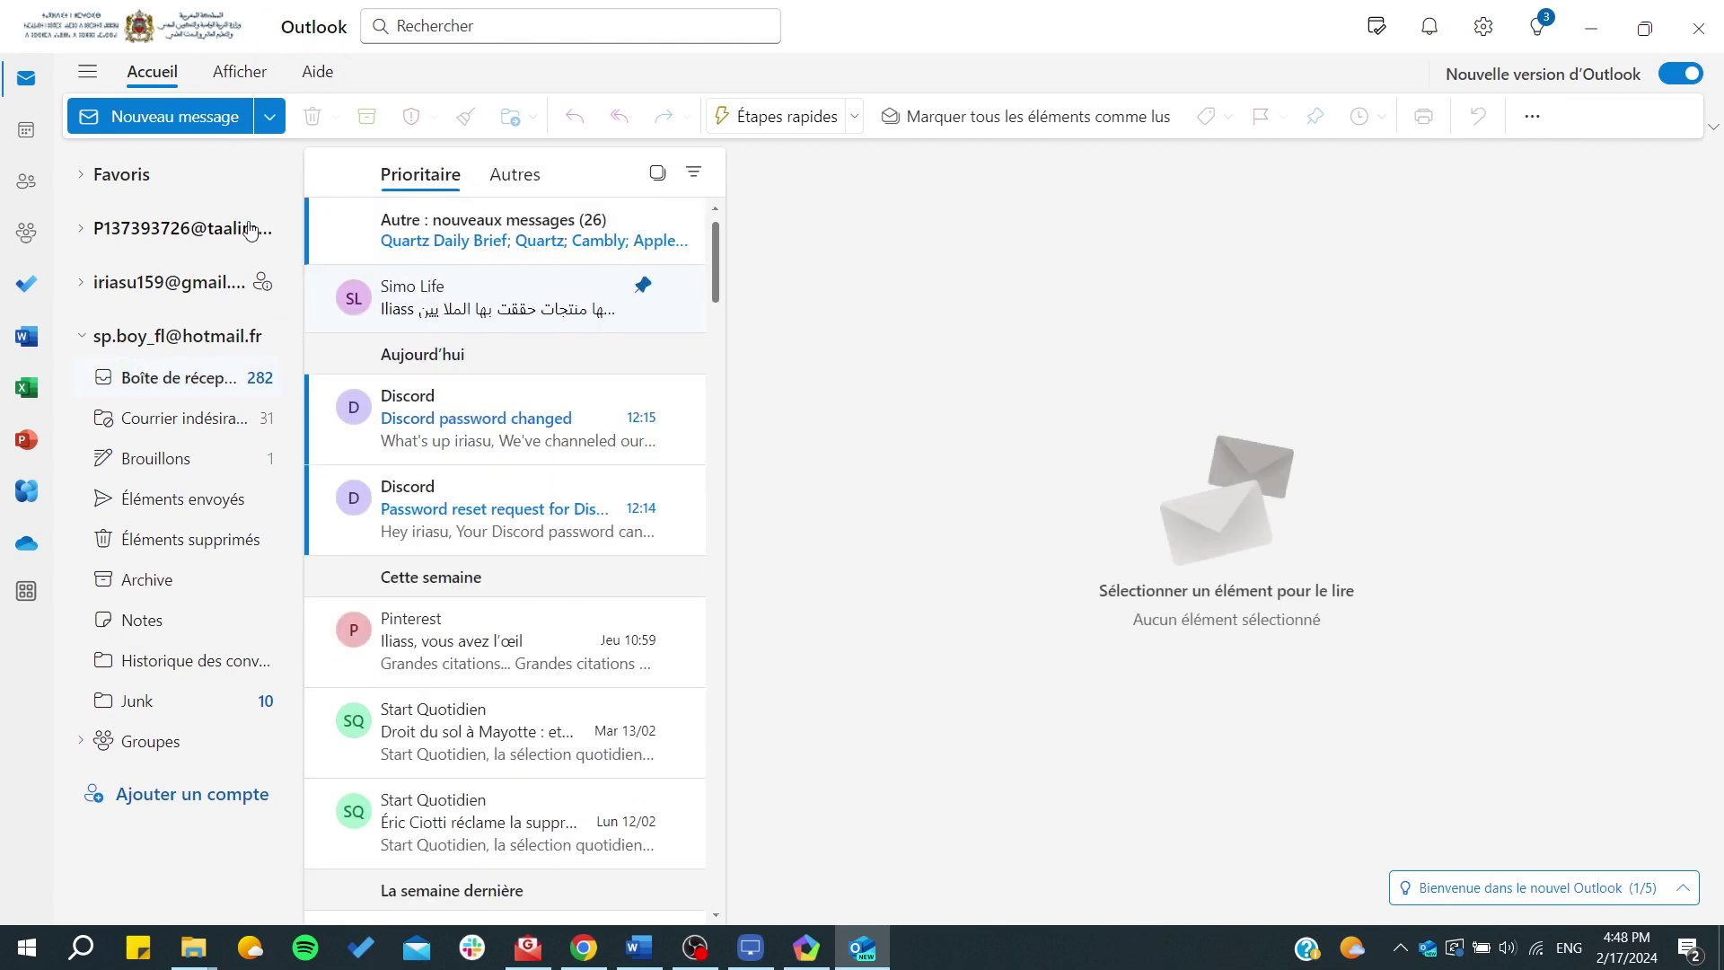
{"action": "left_click", "coordinate": [114, 342]}
{"action": "mouse_move", "coordinate": [163, 117]}
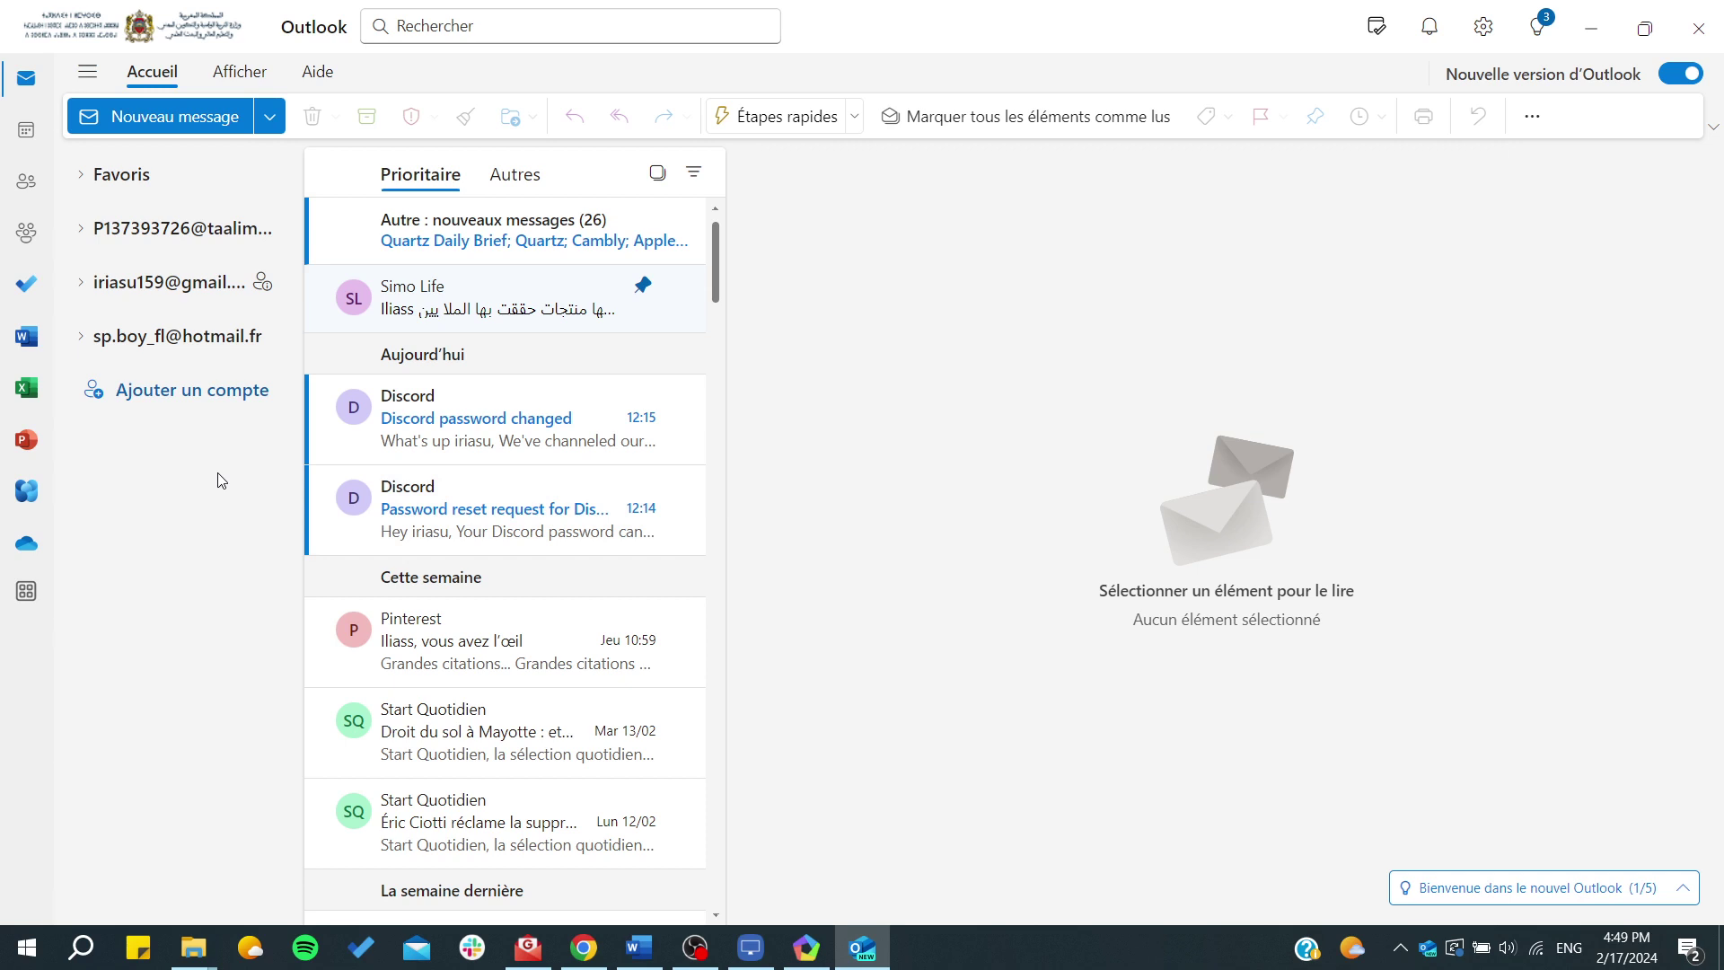
Start a new Hotmail draft and bring up Signatures... from the Signature menu.
{"action": "left_click", "coordinate": [88, 116]}
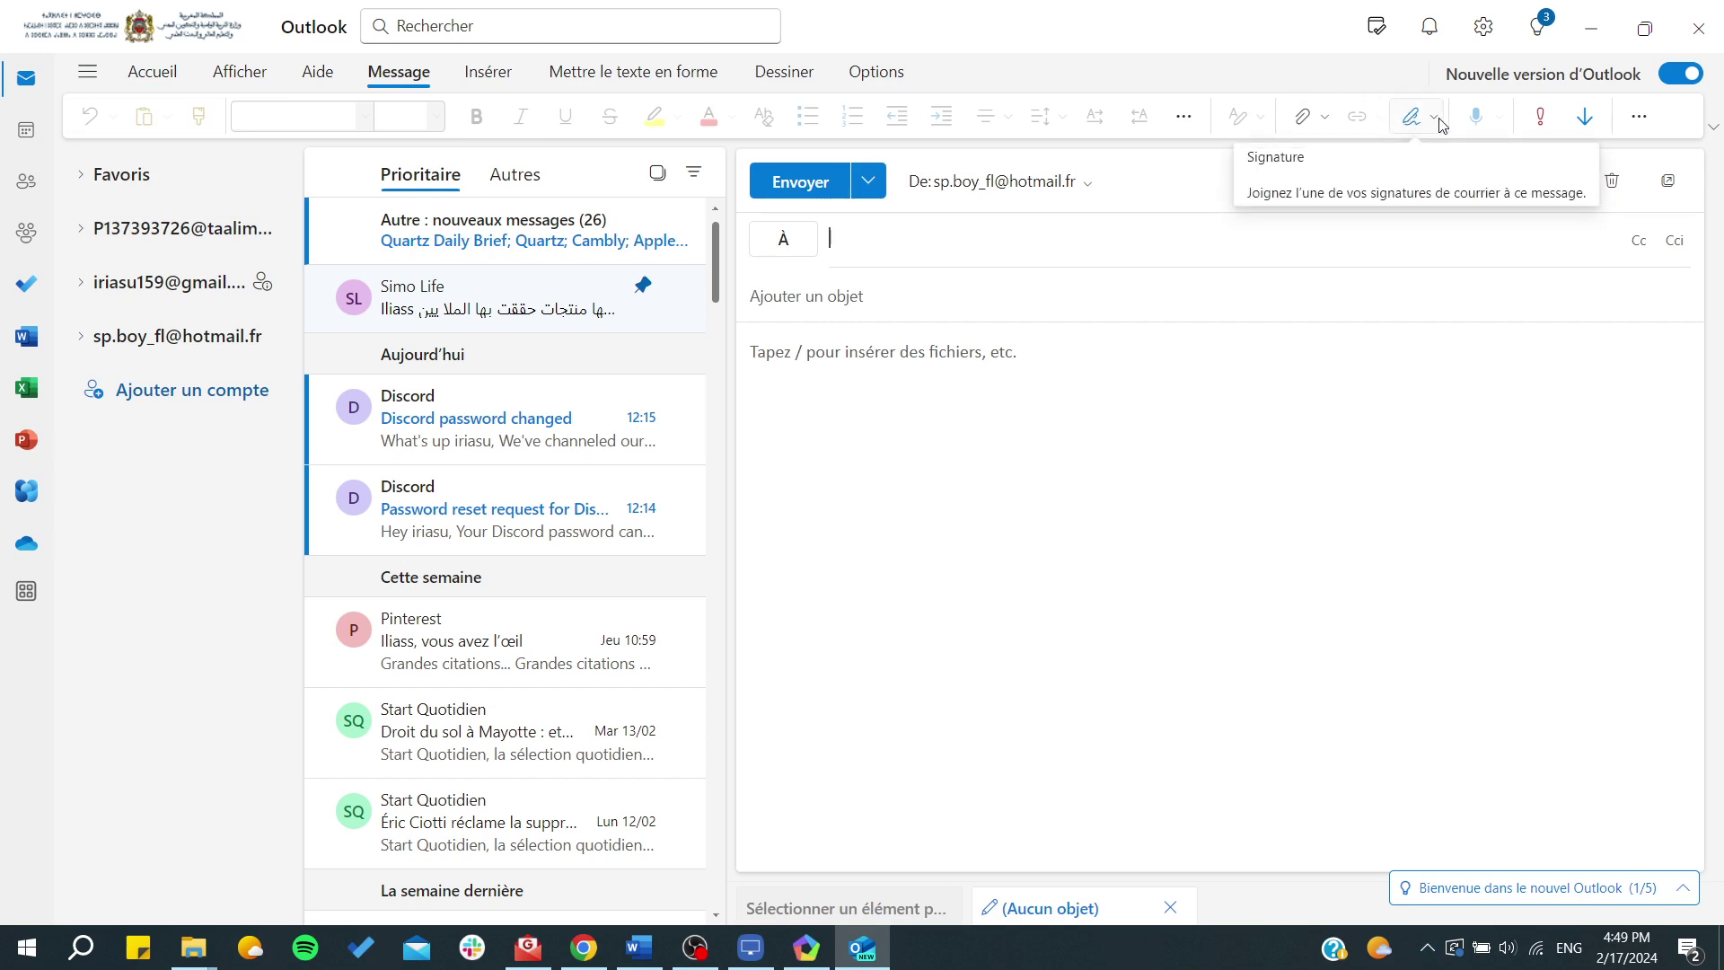
{"action": "left_click", "coordinate": [1410, 125]}
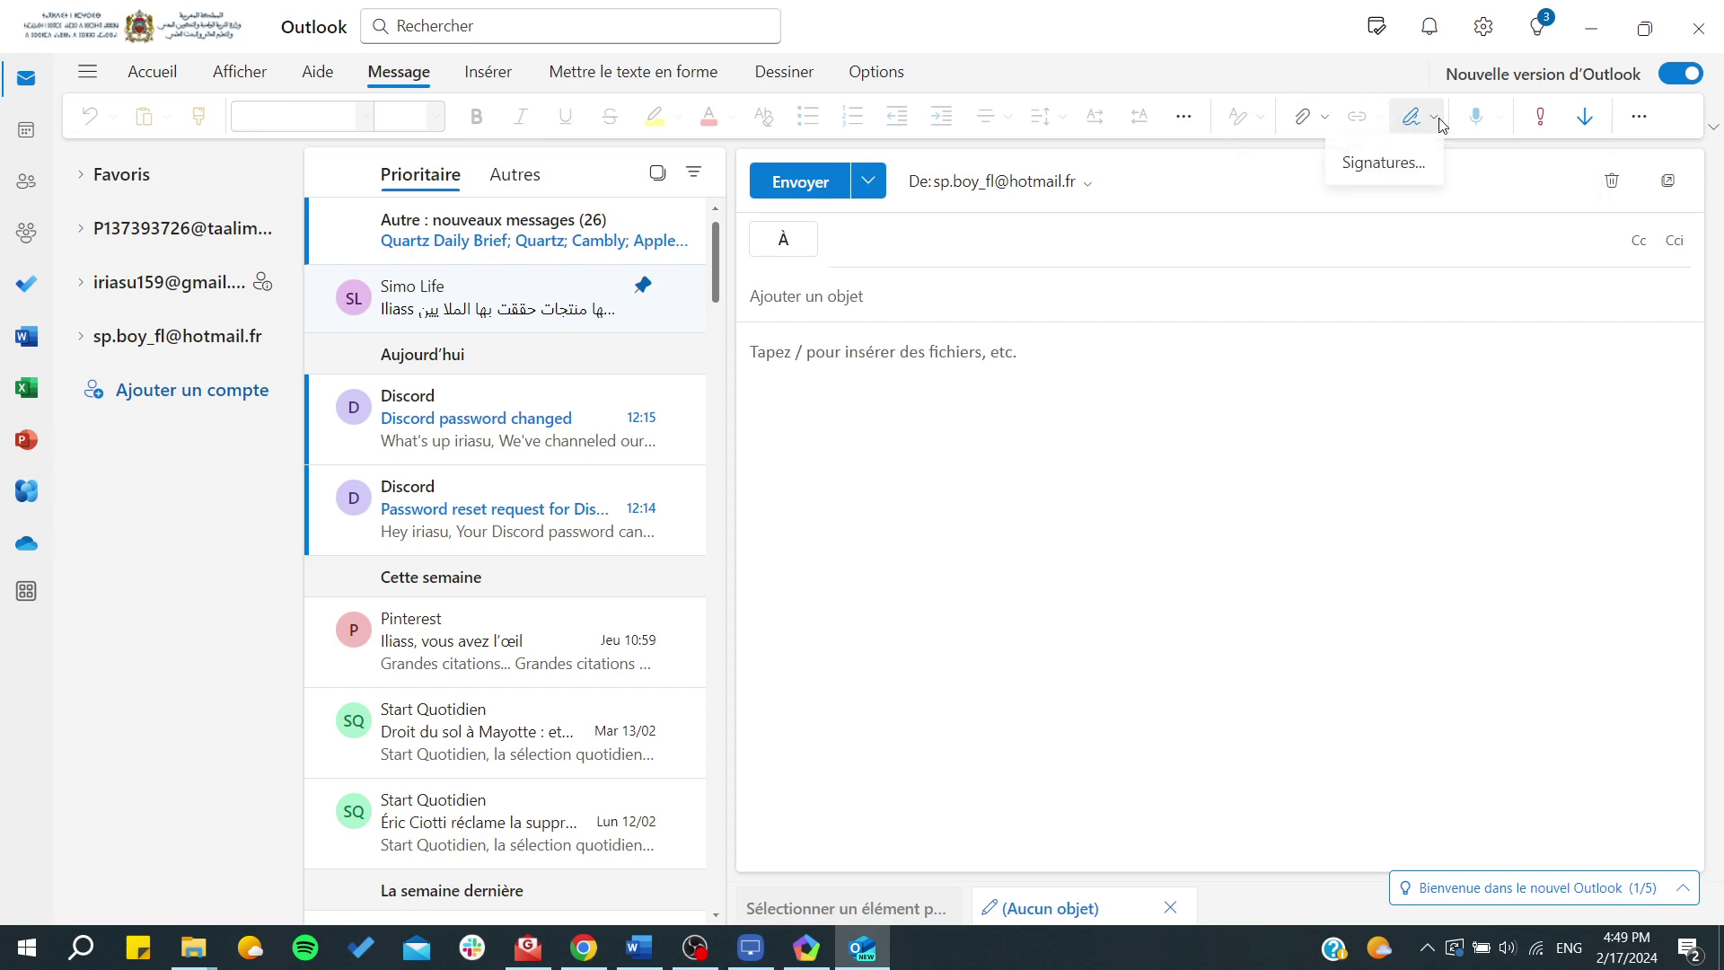
{"action": "left_click", "coordinate": [1382, 164]}
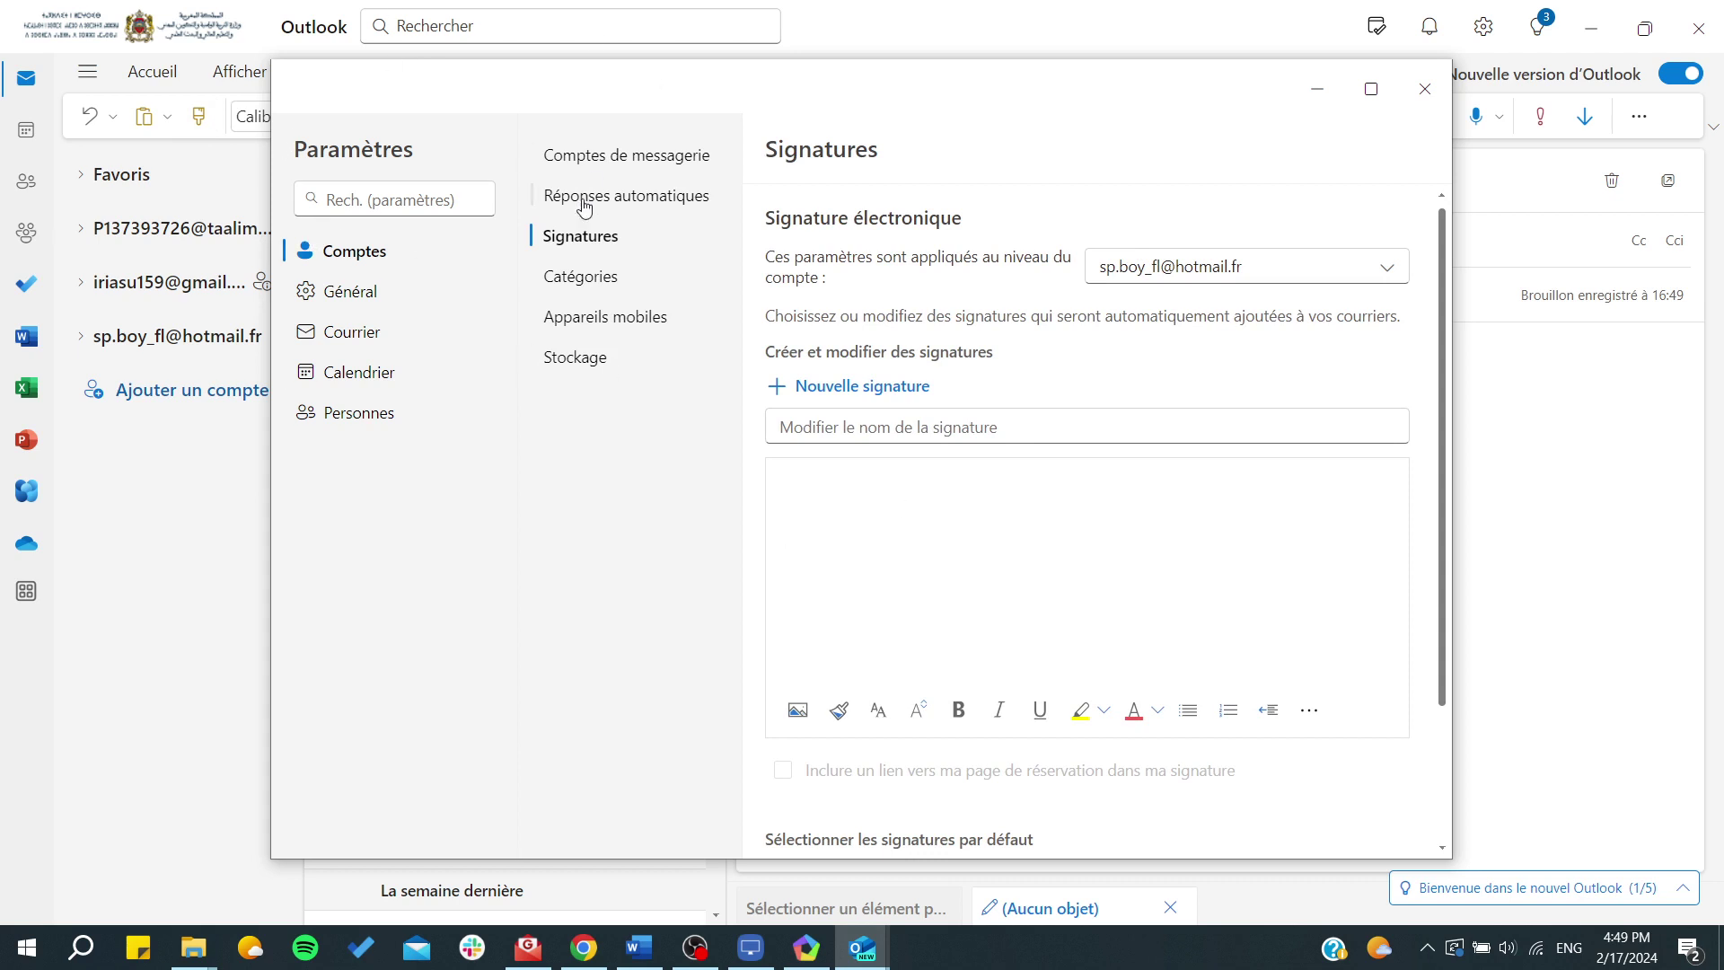
{"action": "mouse_move", "coordinate": [482, 114]}
{"action": "left_mouse_down"}
{"action": "mouse_move", "coordinate": [450, 145]}
{"action": "mouse_move", "coordinate": [336, 190]}
{"action": "left_mouse_up"}
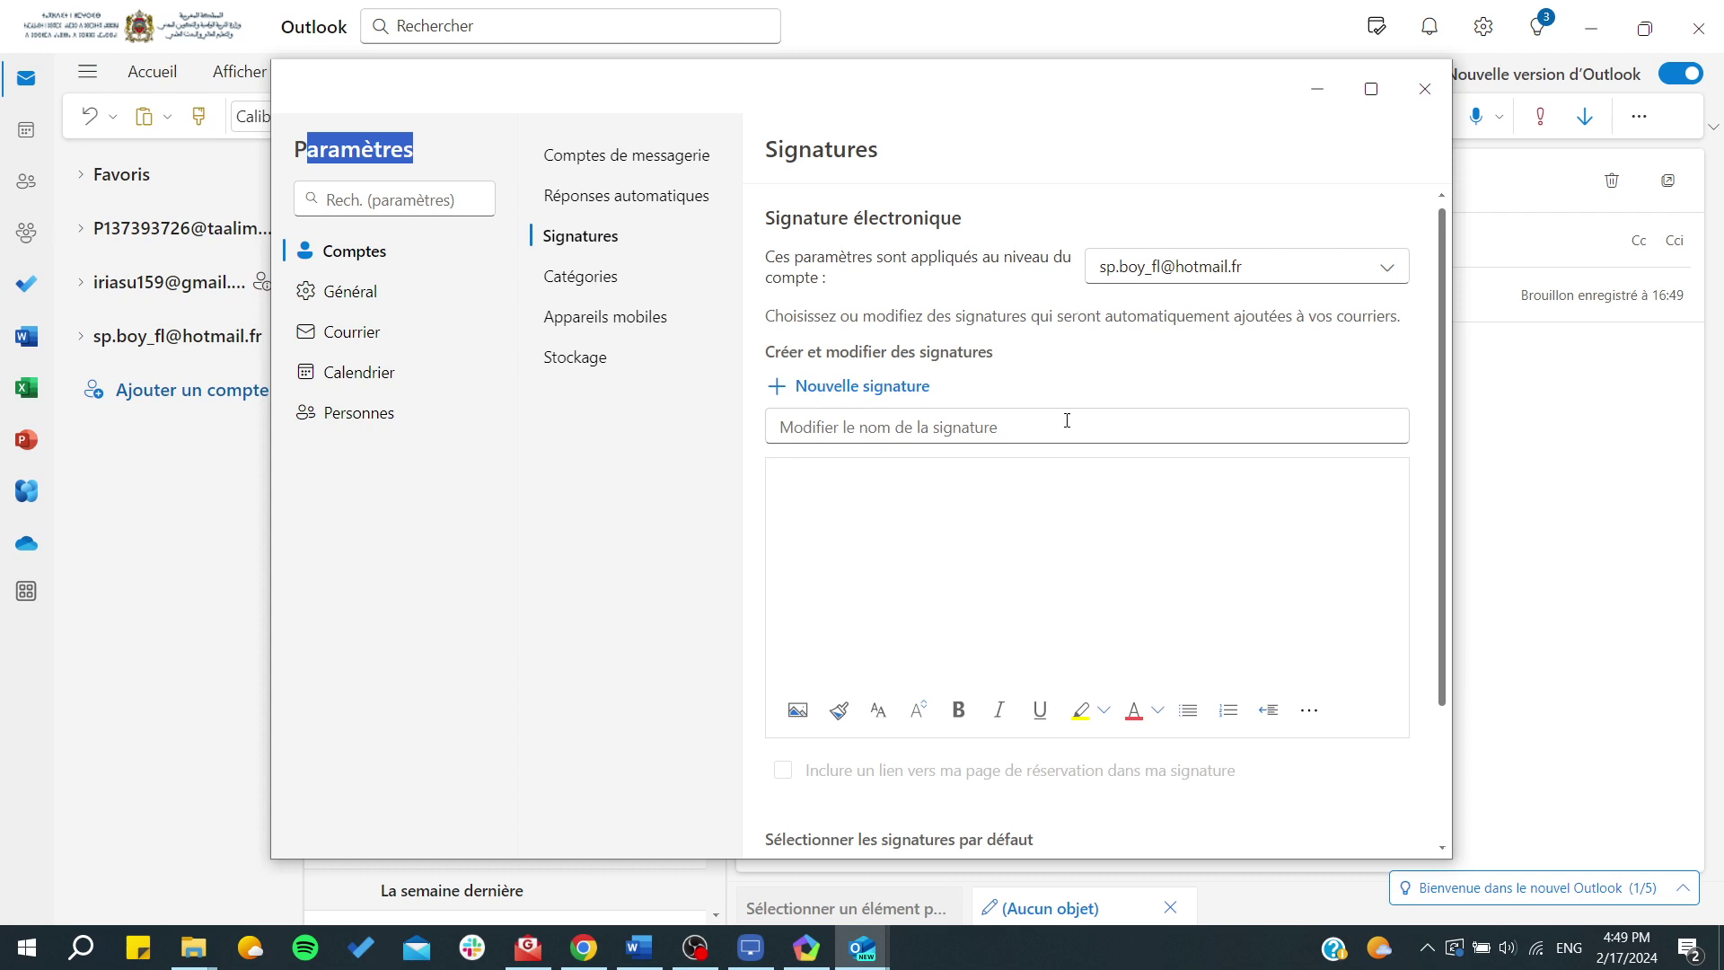
{"action": "left_click", "coordinate": [1233, 265]}
{"action": "left_click", "coordinate": [1013, 311]}
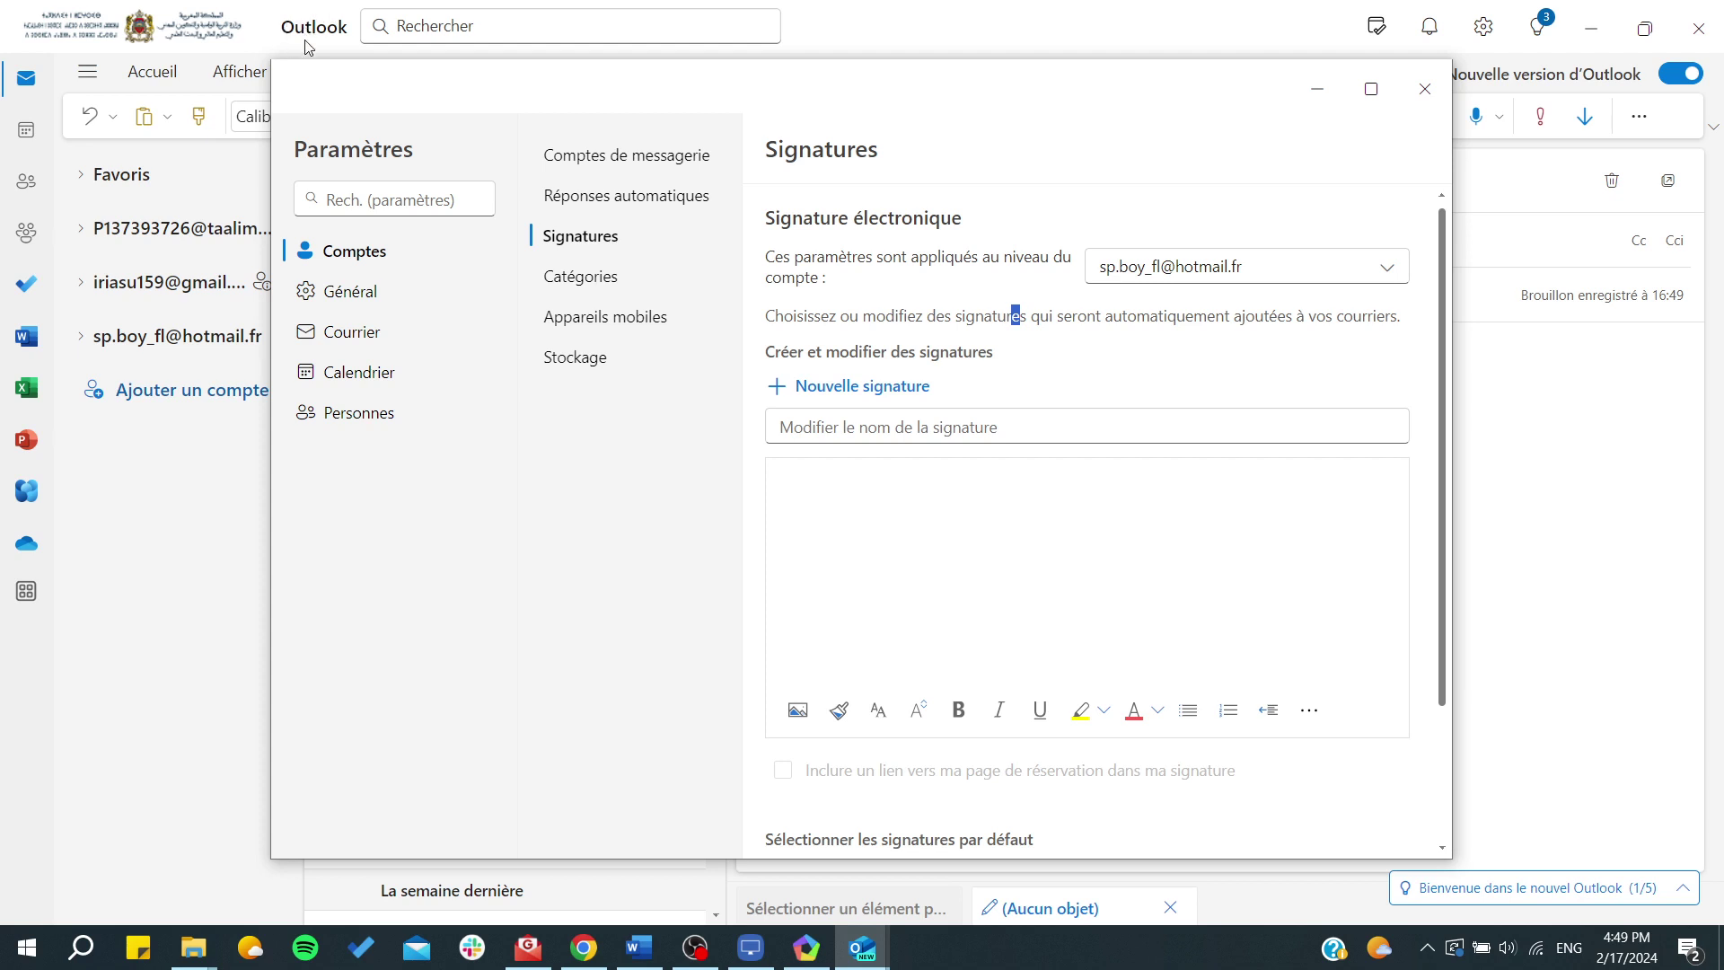
{"action": "left_click", "coordinate": [606, 361]}
{"action": "left_click", "coordinate": [580, 241]}
Create the Hotmail signature 'main' containing 'ME' and save it.
{"action": "left_click", "coordinate": [798, 386]}
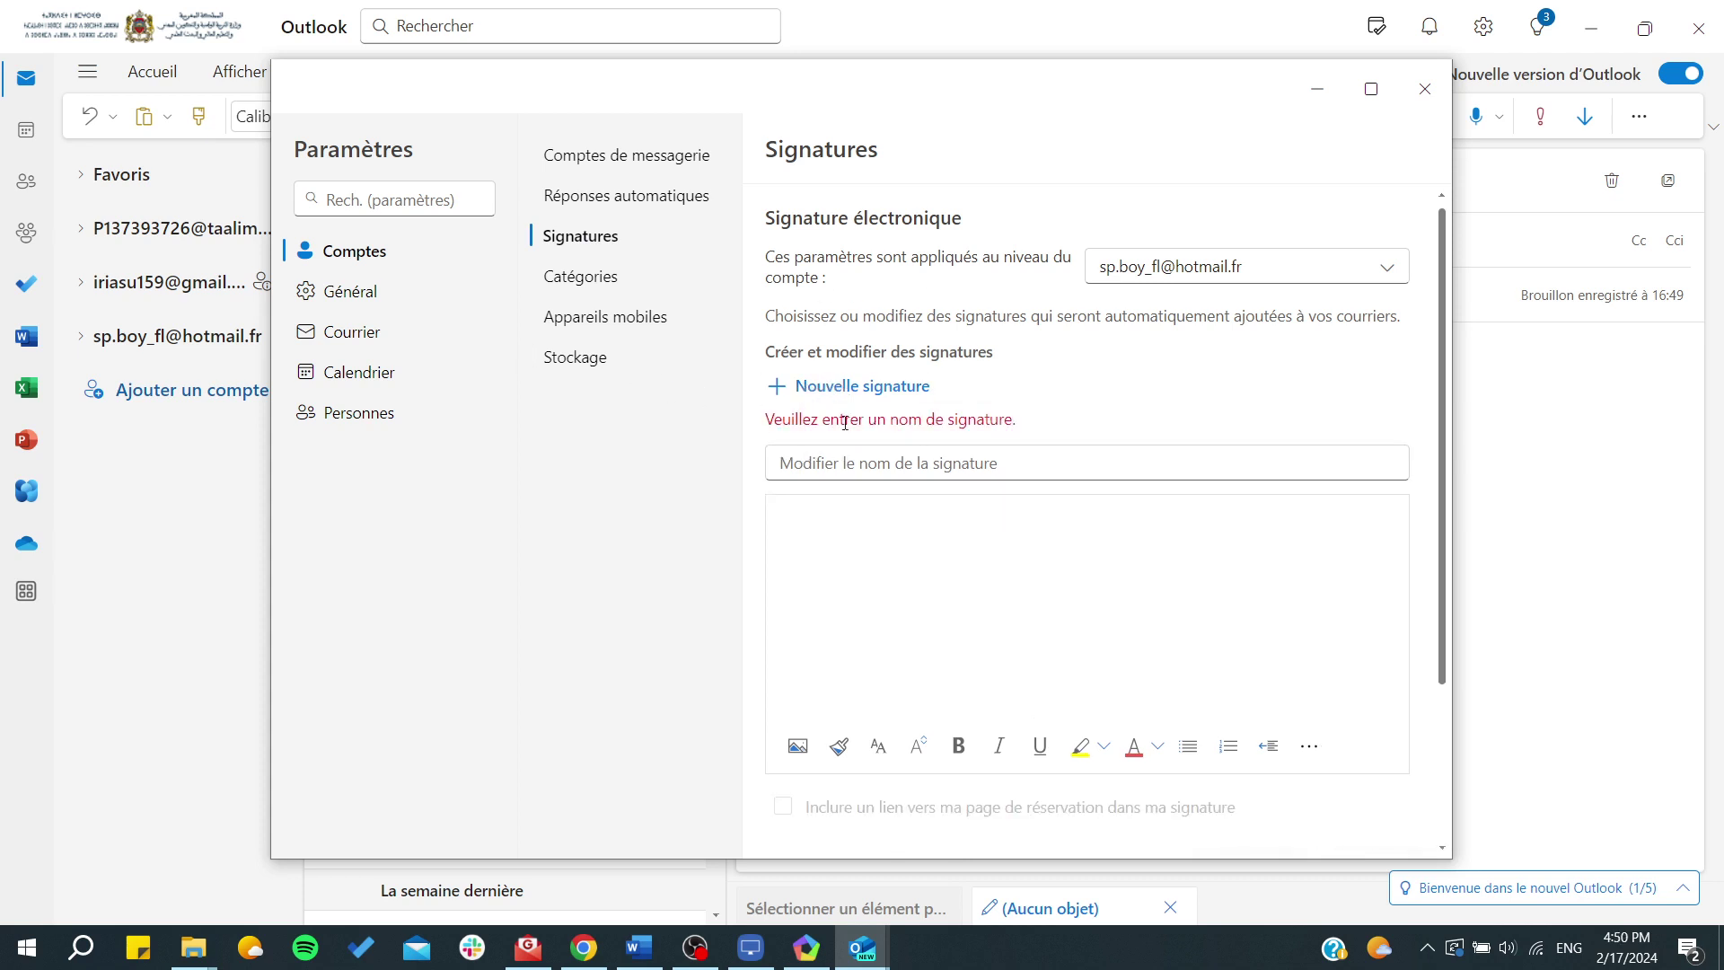
{"action": "left_click", "coordinate": [835, 464]}
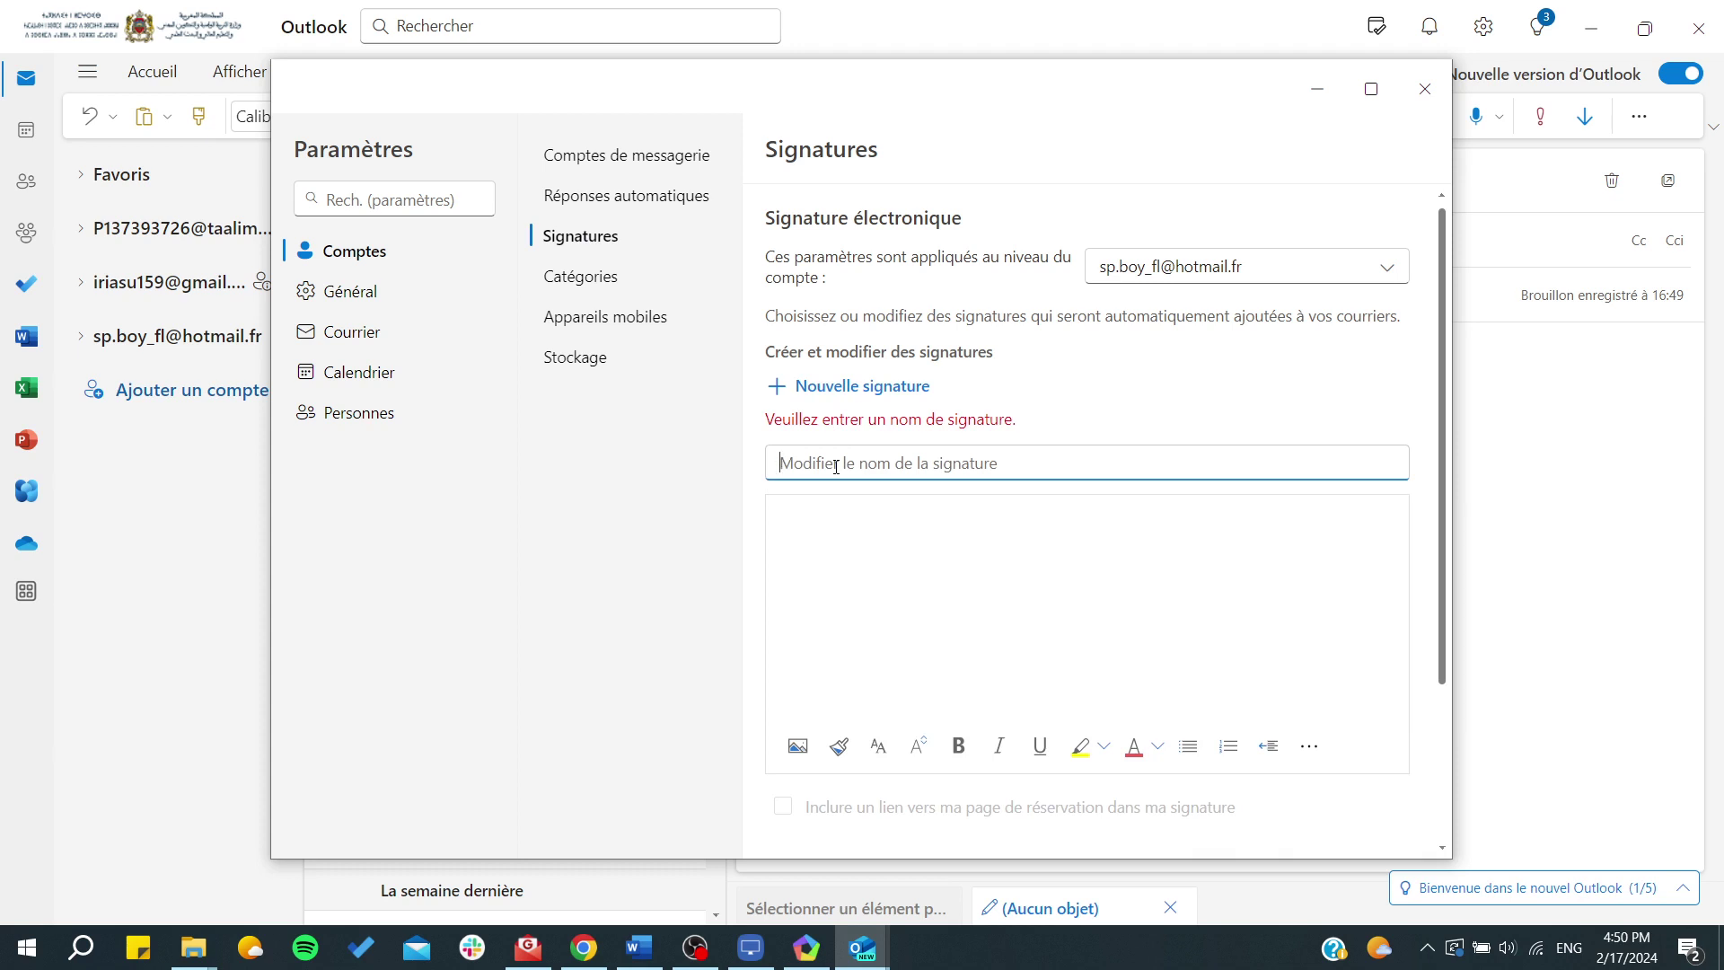
{"action": "type", "text": "main"}
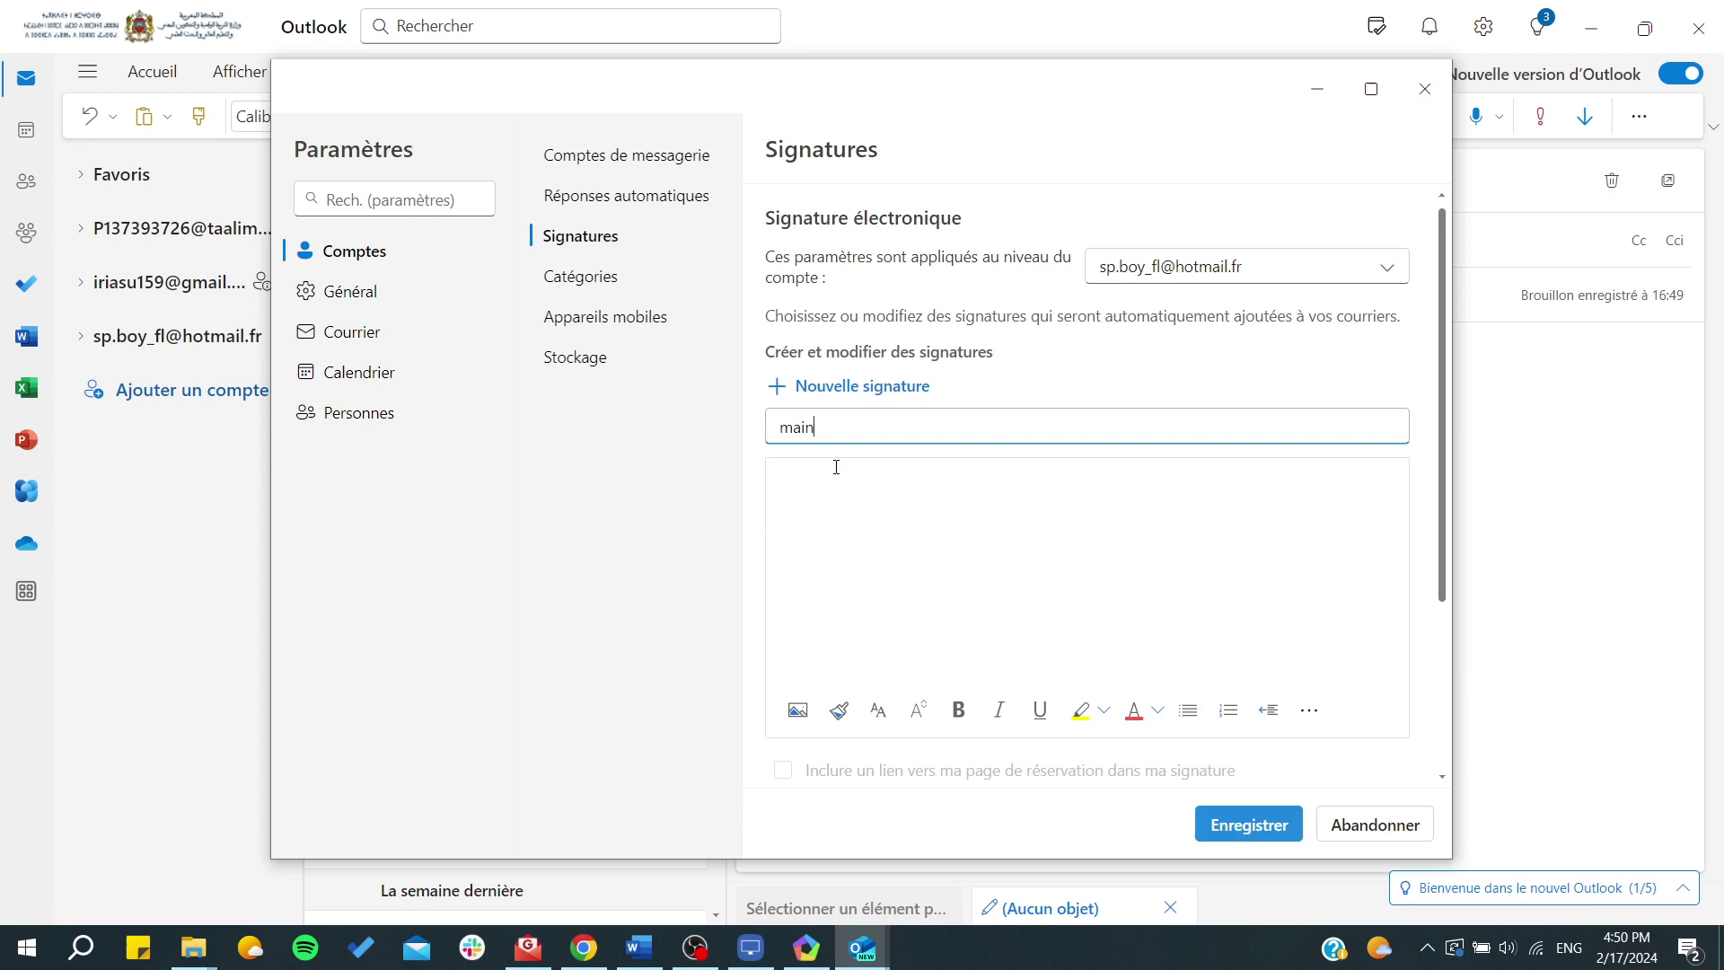
{"action": "left_click", "coordinate": [872, 575]}
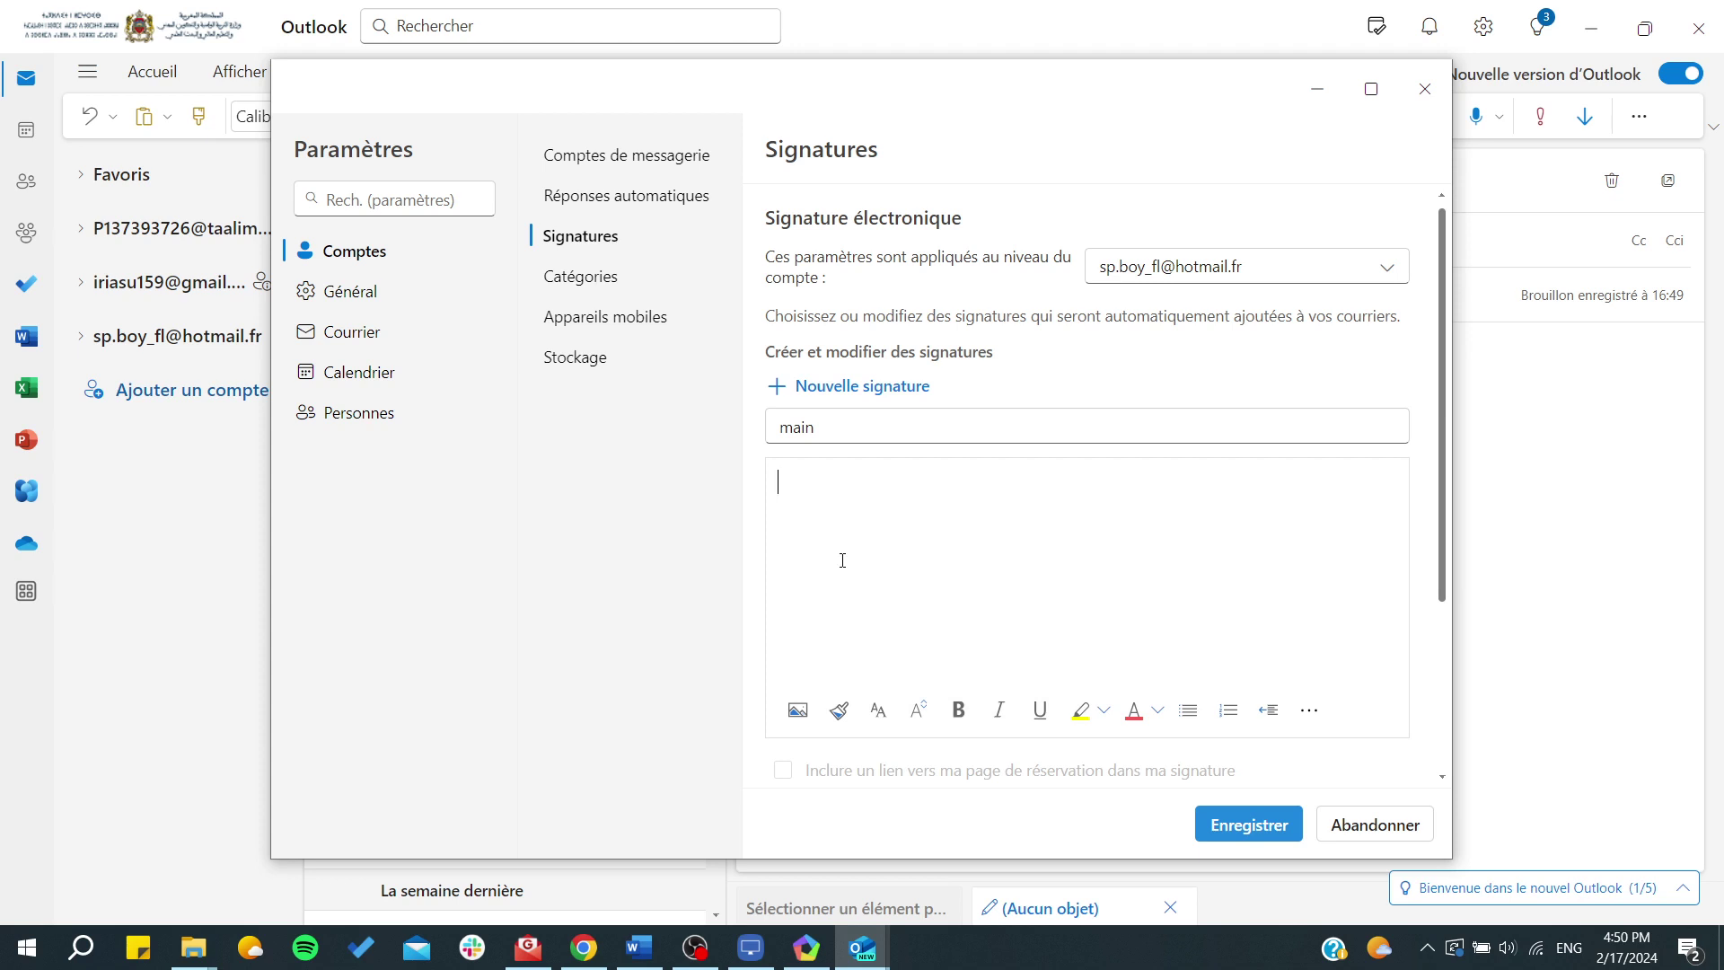
{"action": "type", "text": "ME"}
{"action": "left_click", "coordinate": [1243, 824]}
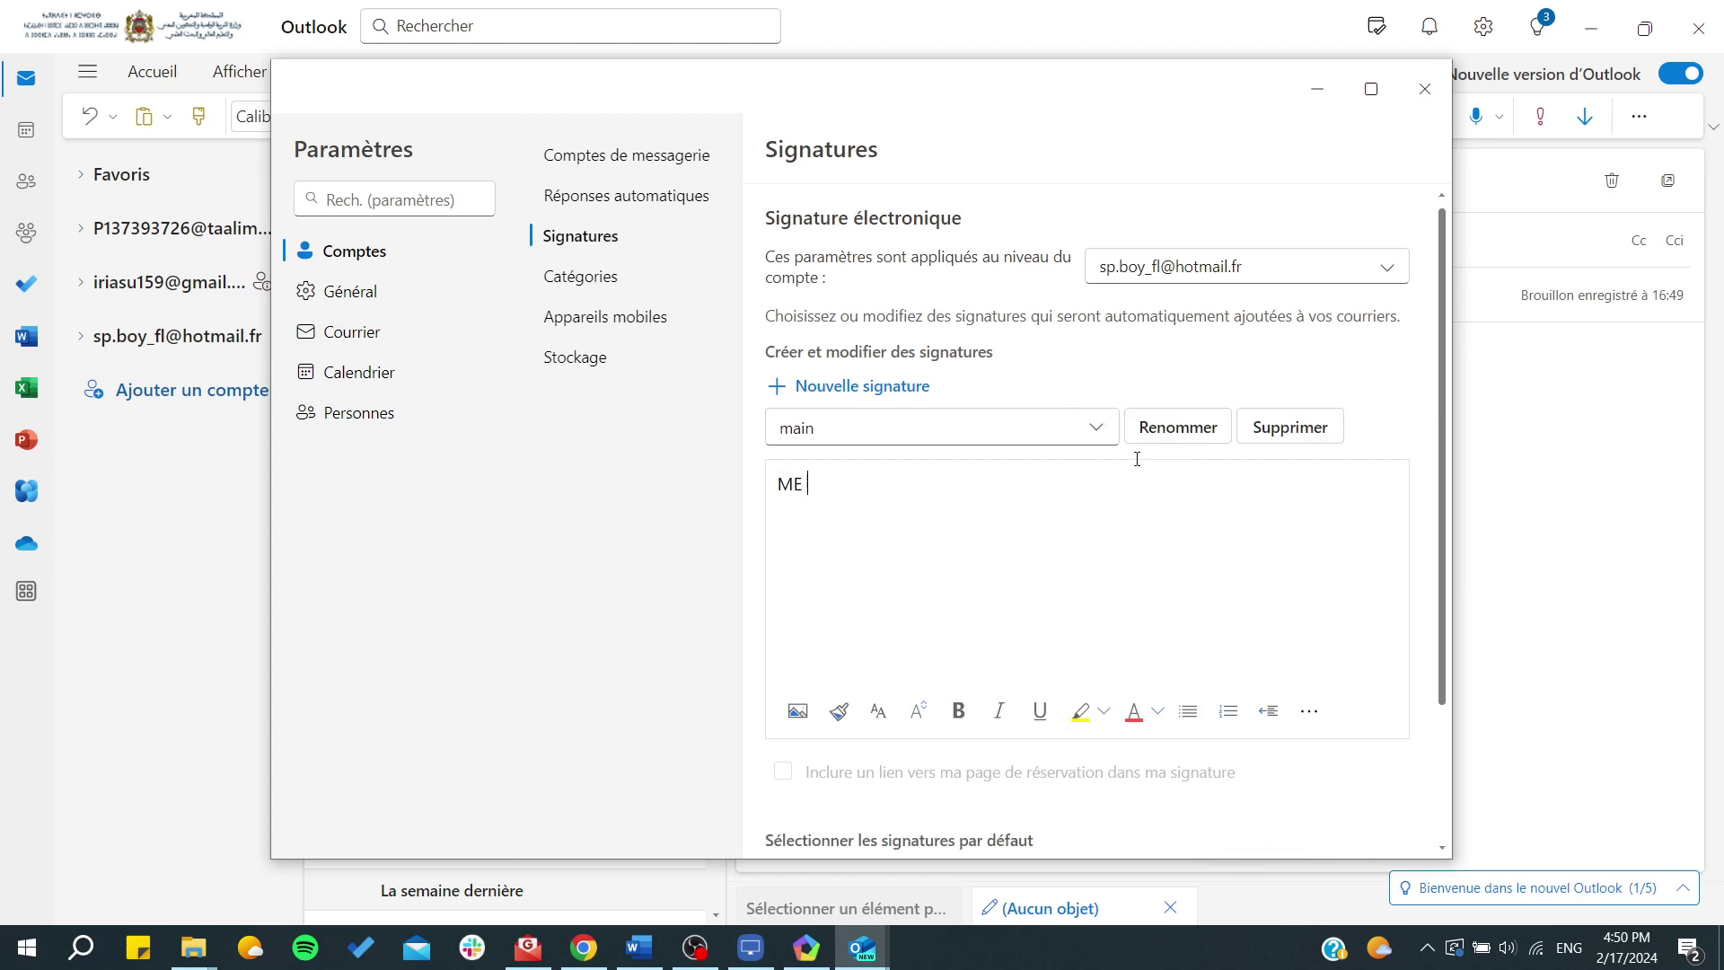
Create a second signature 'me' with body 'me', fixing a mistyped name, and save it.
{"action": "left_click", "coordinate": [810, 391]}
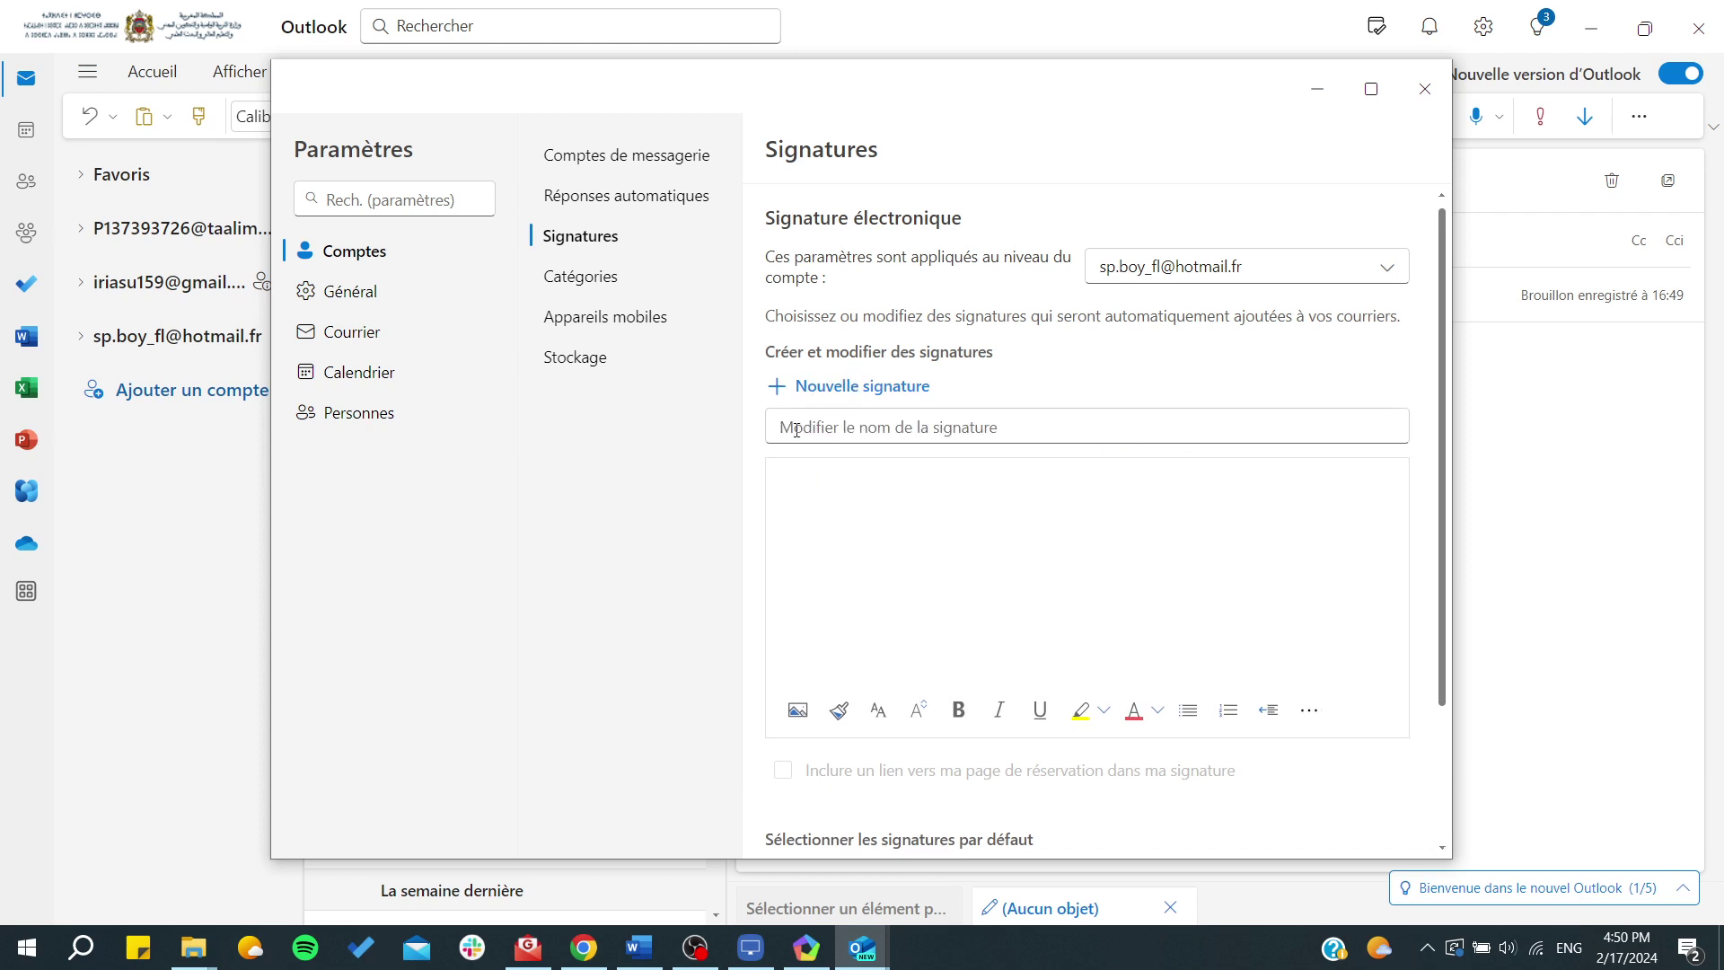
{"action": "left_click", "coordinate": [781, 427]}
{"action": "scroll", "coordinate": [943, 550], "scroll_direction": "down", "scroll_amount": 1}
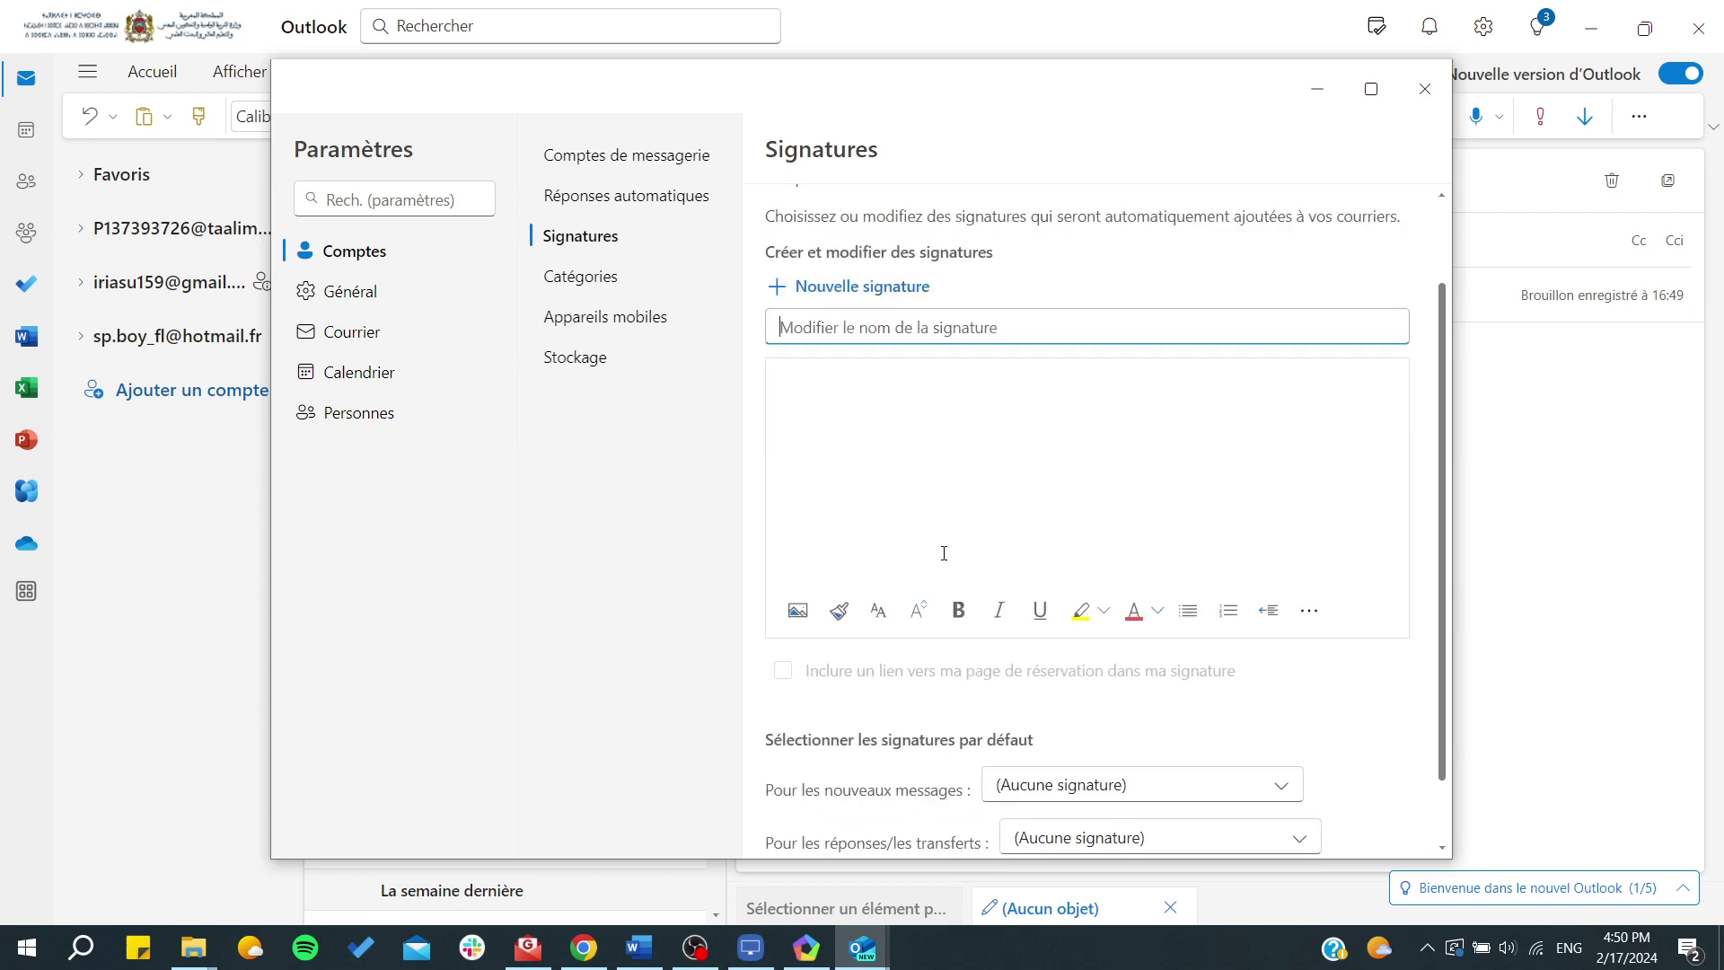
{"action": "scroll", "coordinate": [942, 553], "scroll_direction": "down", "scroll_amount": 1}
{"action": "scroll", "coordinate": [943, 558], "scroll_direction": "up", "scroll_amount": 3}
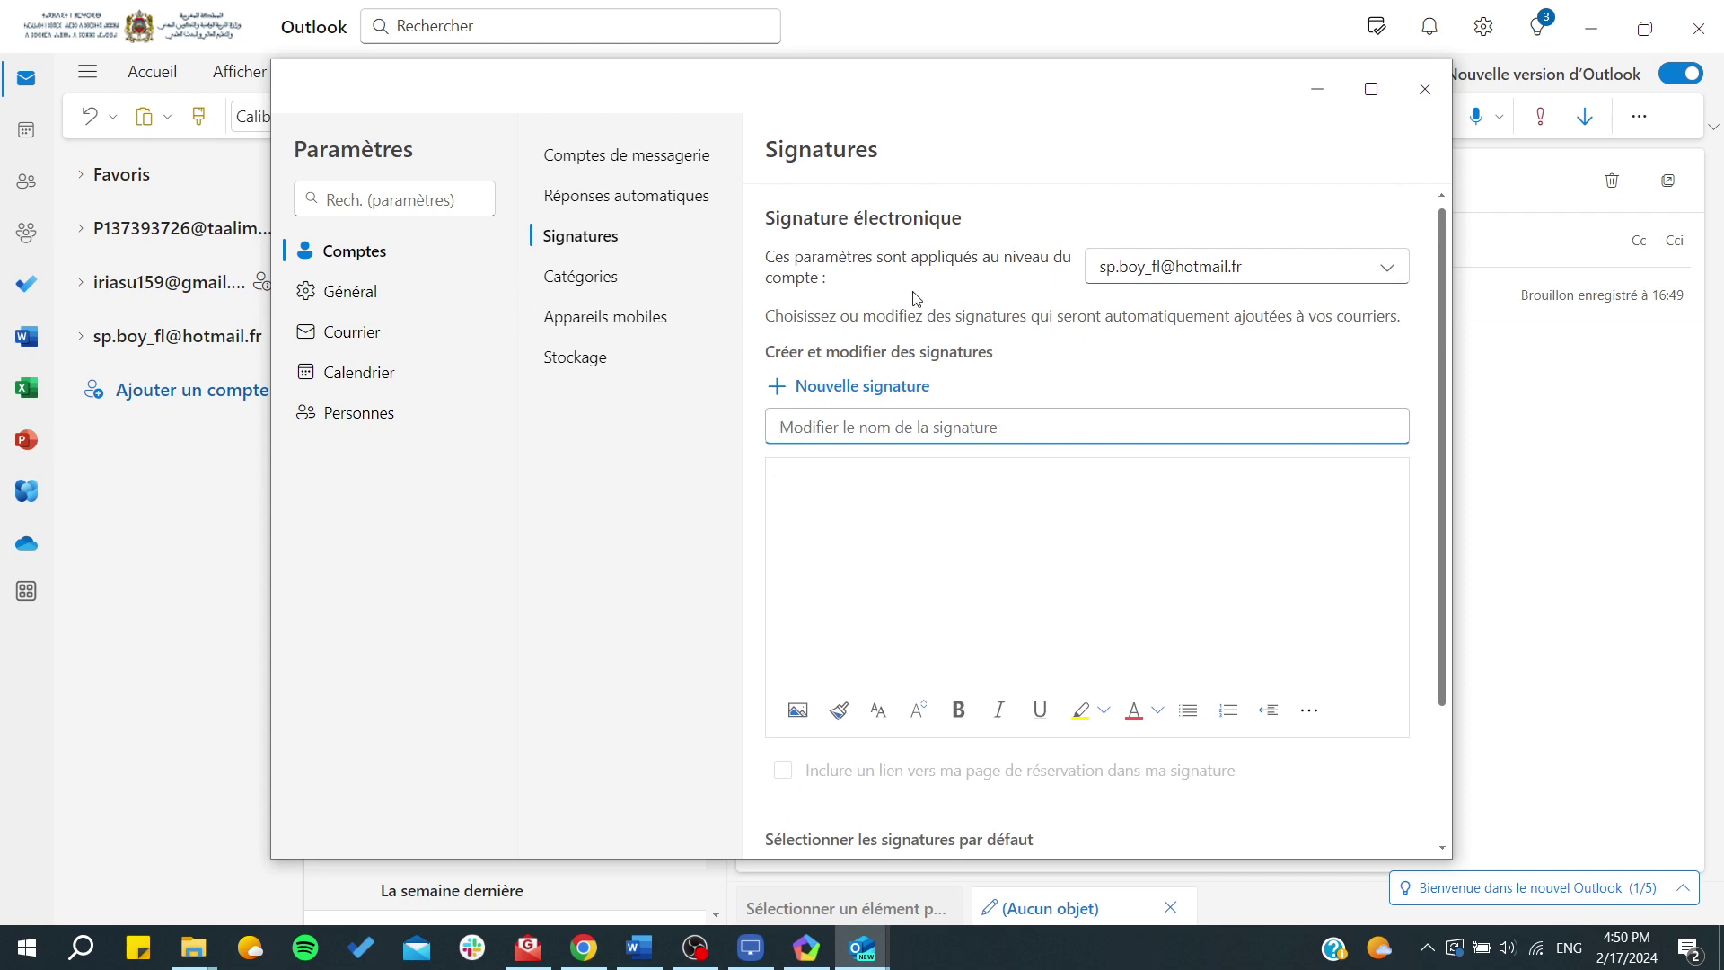
{"action": "left_click", "coordinate": [841, 397]}
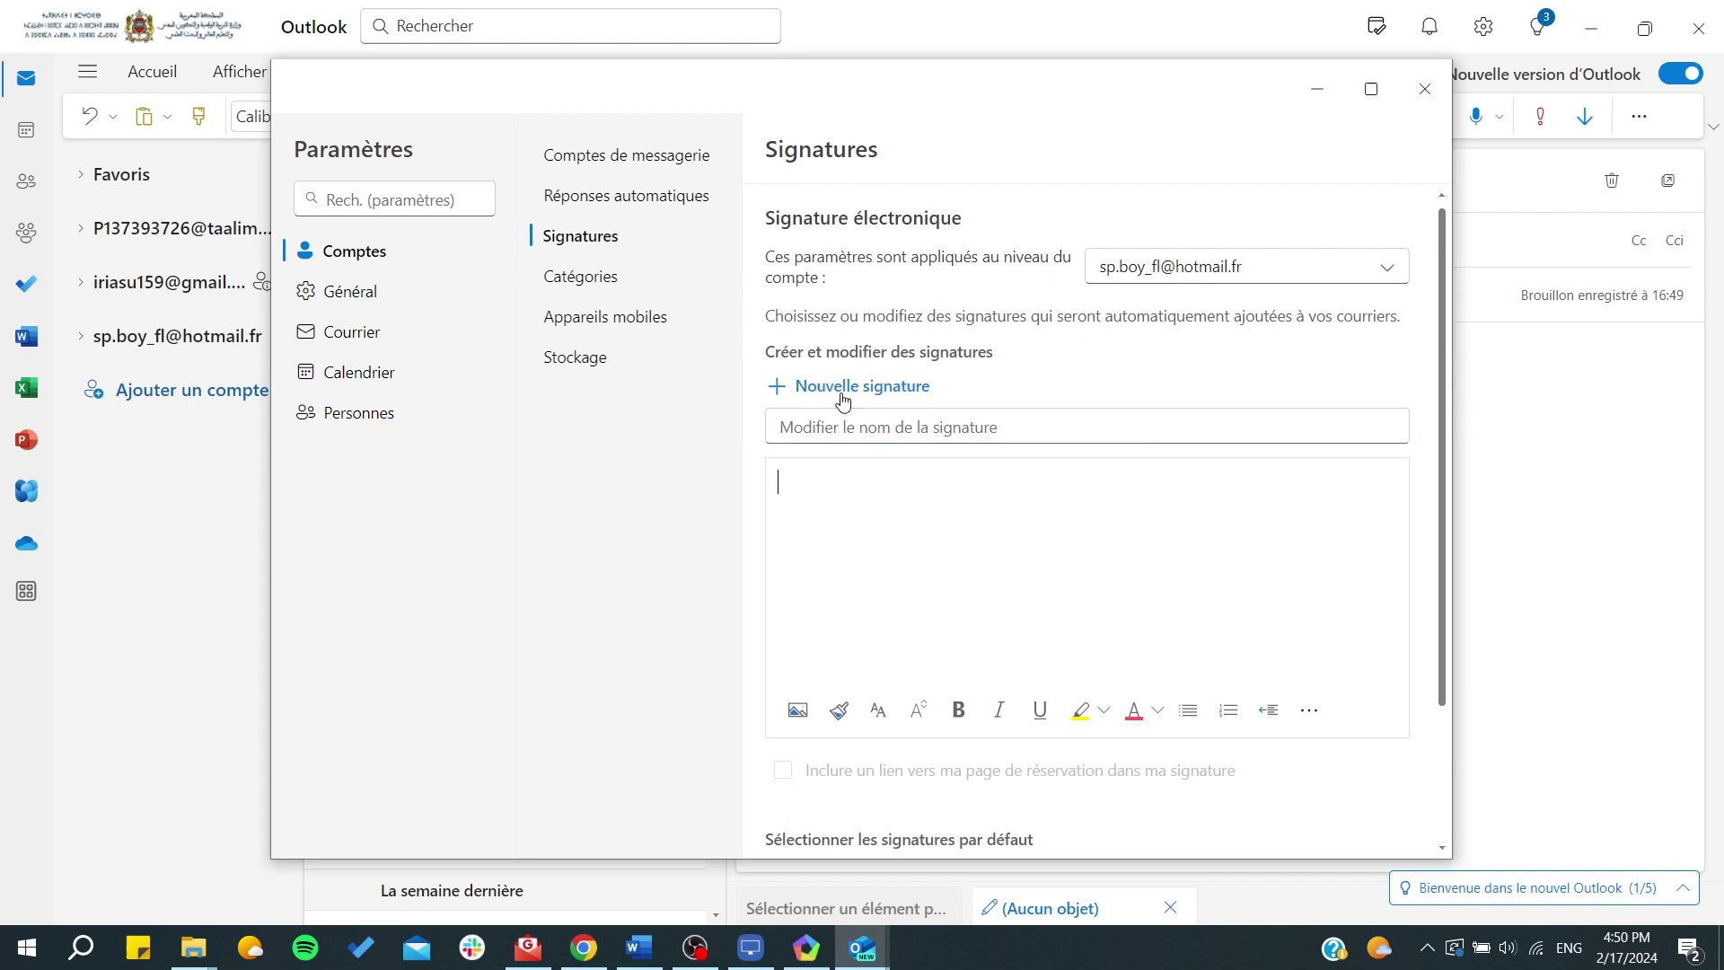
{"action": "left_click", "coordinate": [831, 428]}
{"action": "type", "text": "sx"}
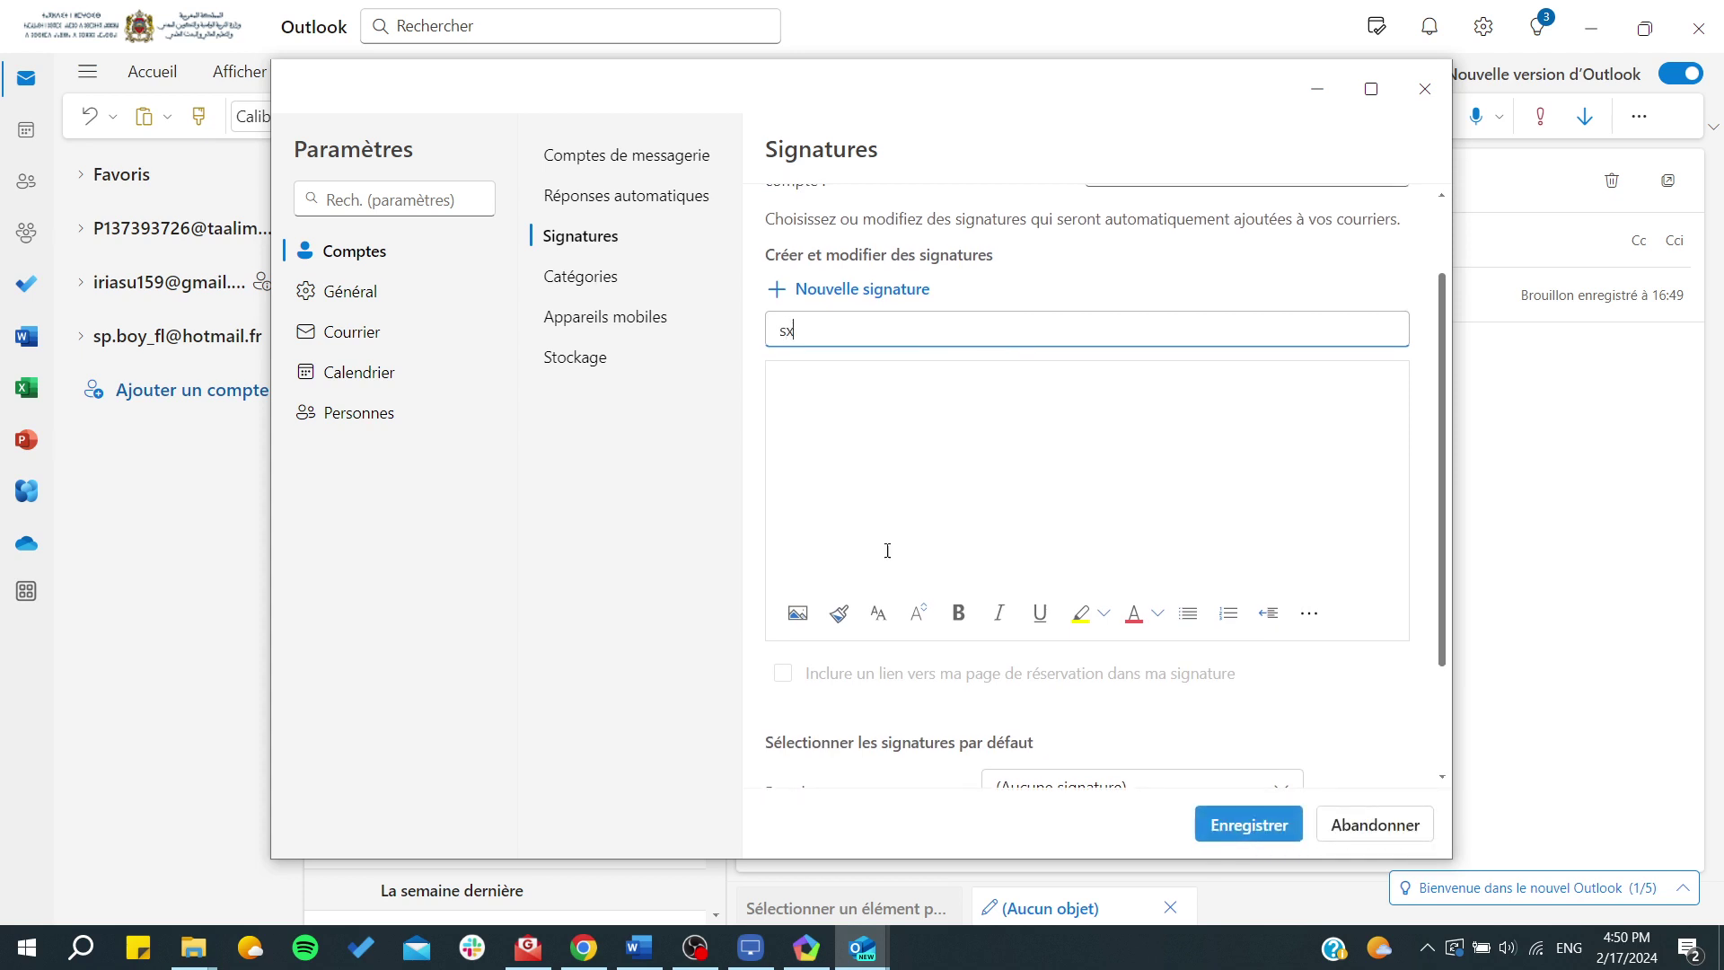
{"action": "key", "text": "BackSpace"}
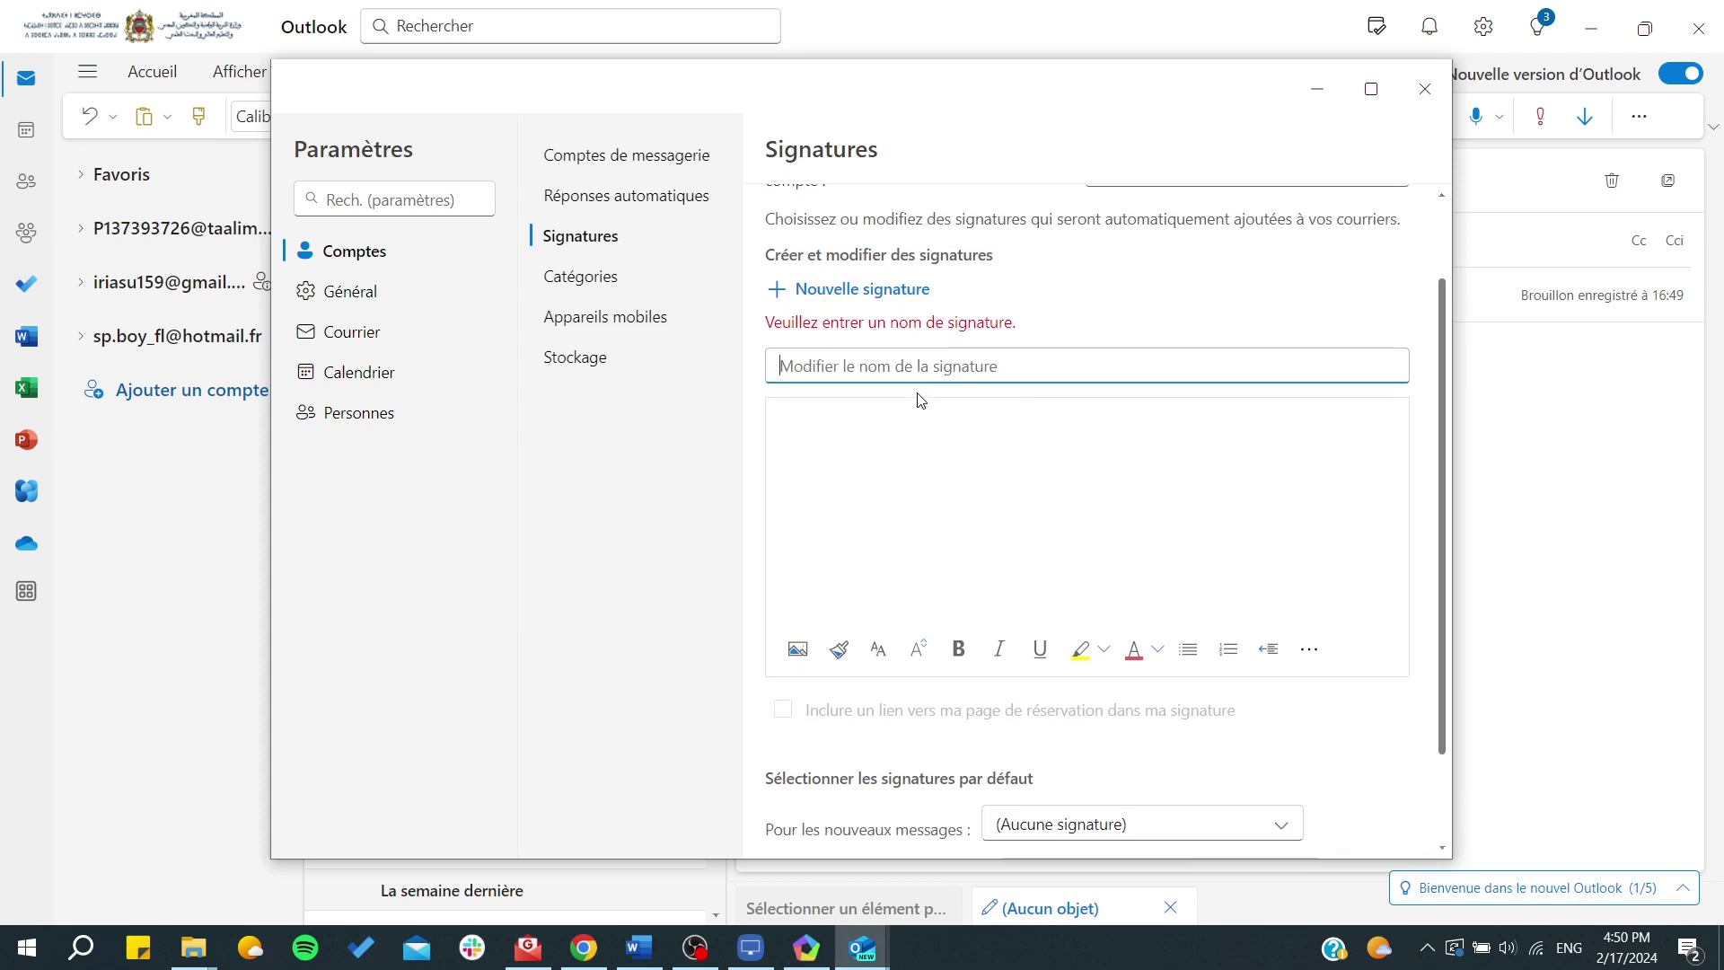
{"action": "type", "text": "me"}
{"action": "left_click", "coordinate": [910, 426]}
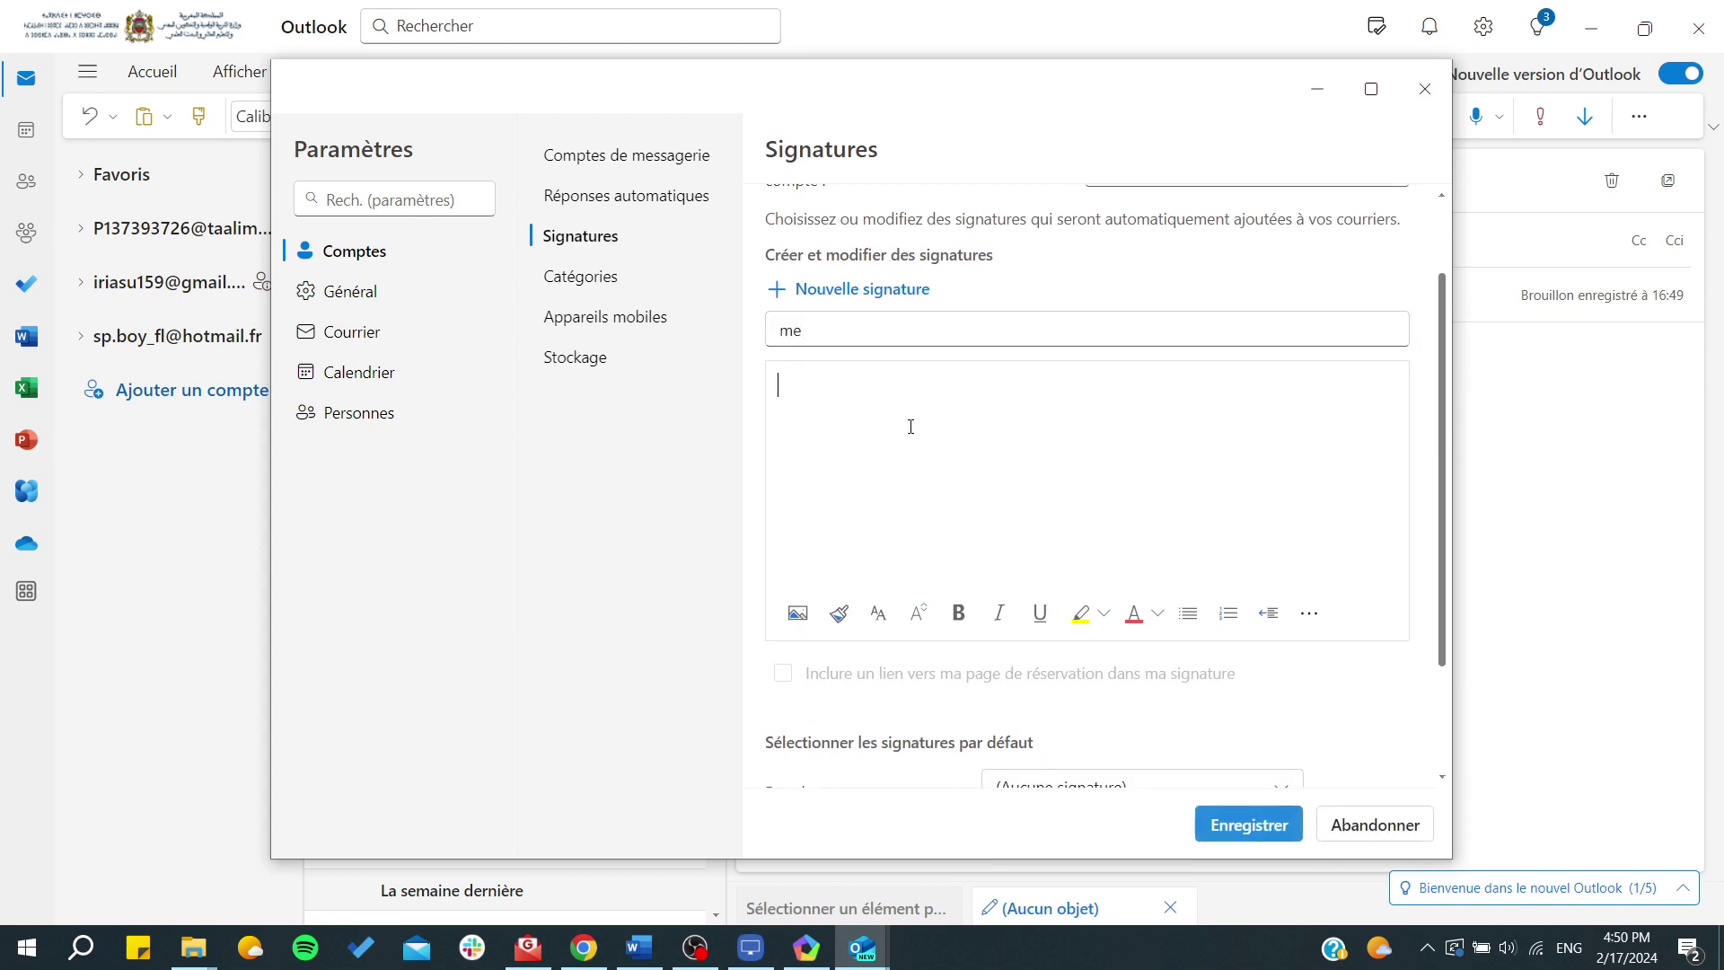
{"action": "type", "text": "ME"}
{"action": "scroll", "coordinate": [910, 426], "scroll_direction": "down", "scroll_amount": 2}
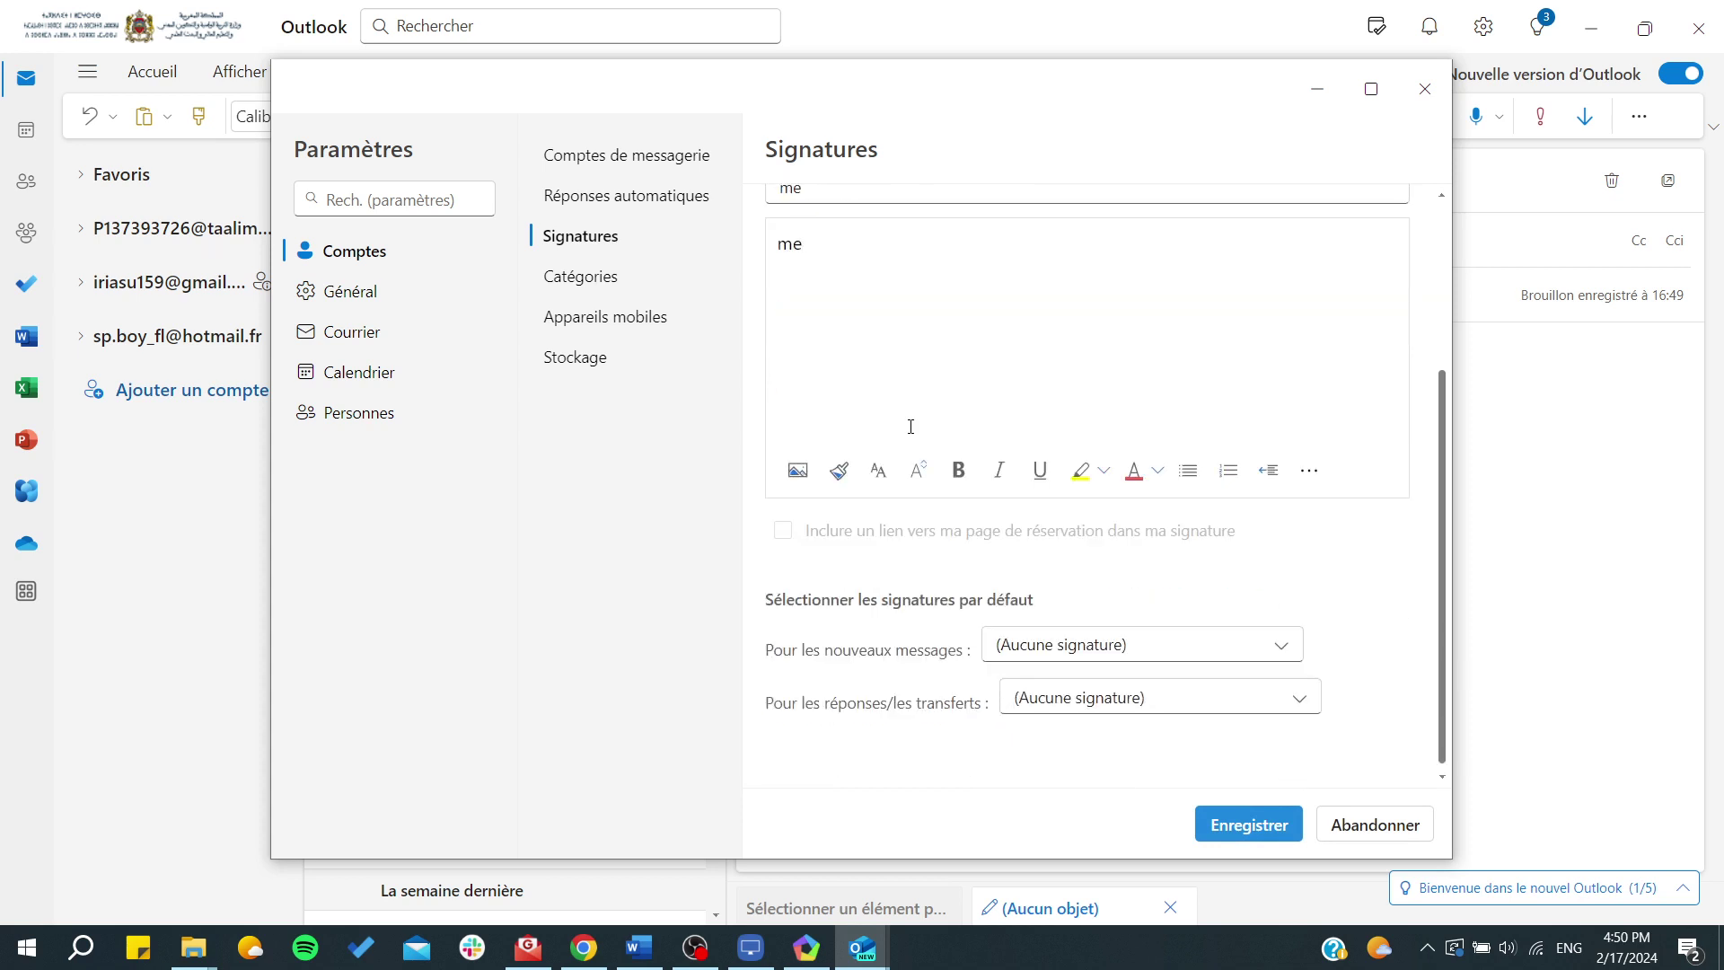
{"action": "left_click", "coordinate": [1211, 826]}
{"action": "scroll", "coordinate": [1069, 626], "scroll_direction": "up", "scroll_amount": 1}
{"action": "scroll", "coordinate": [1070, 627], "scroll_direction": "up", "scroll_amount": 2}
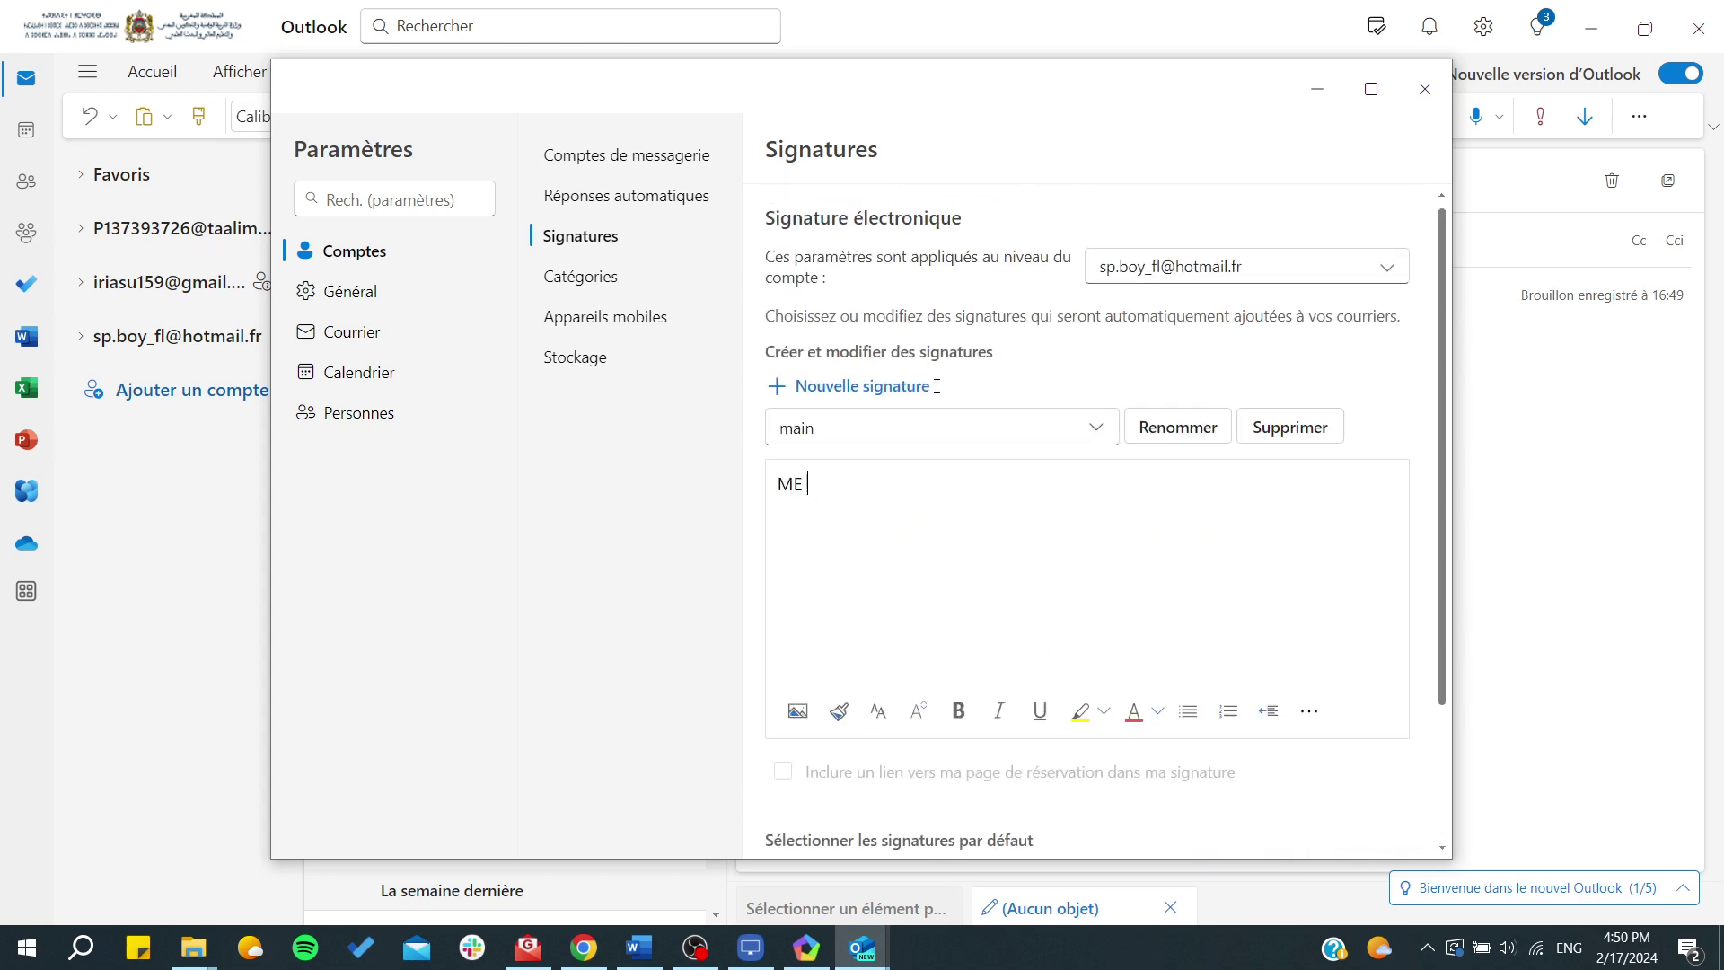
{"action": "left_click", "coordinate": [890, 428]}
{"action": "left_click", "coordinate": [811, 513]}
{"action": "left_click", "coordinate": [868, 447]}
{"action": "left_click", "coordinate": [876, 446]}
{"action": "left_click", "coordinate": [870, 471]}
{"action": "left_click", "coordinate": [475, 641]}
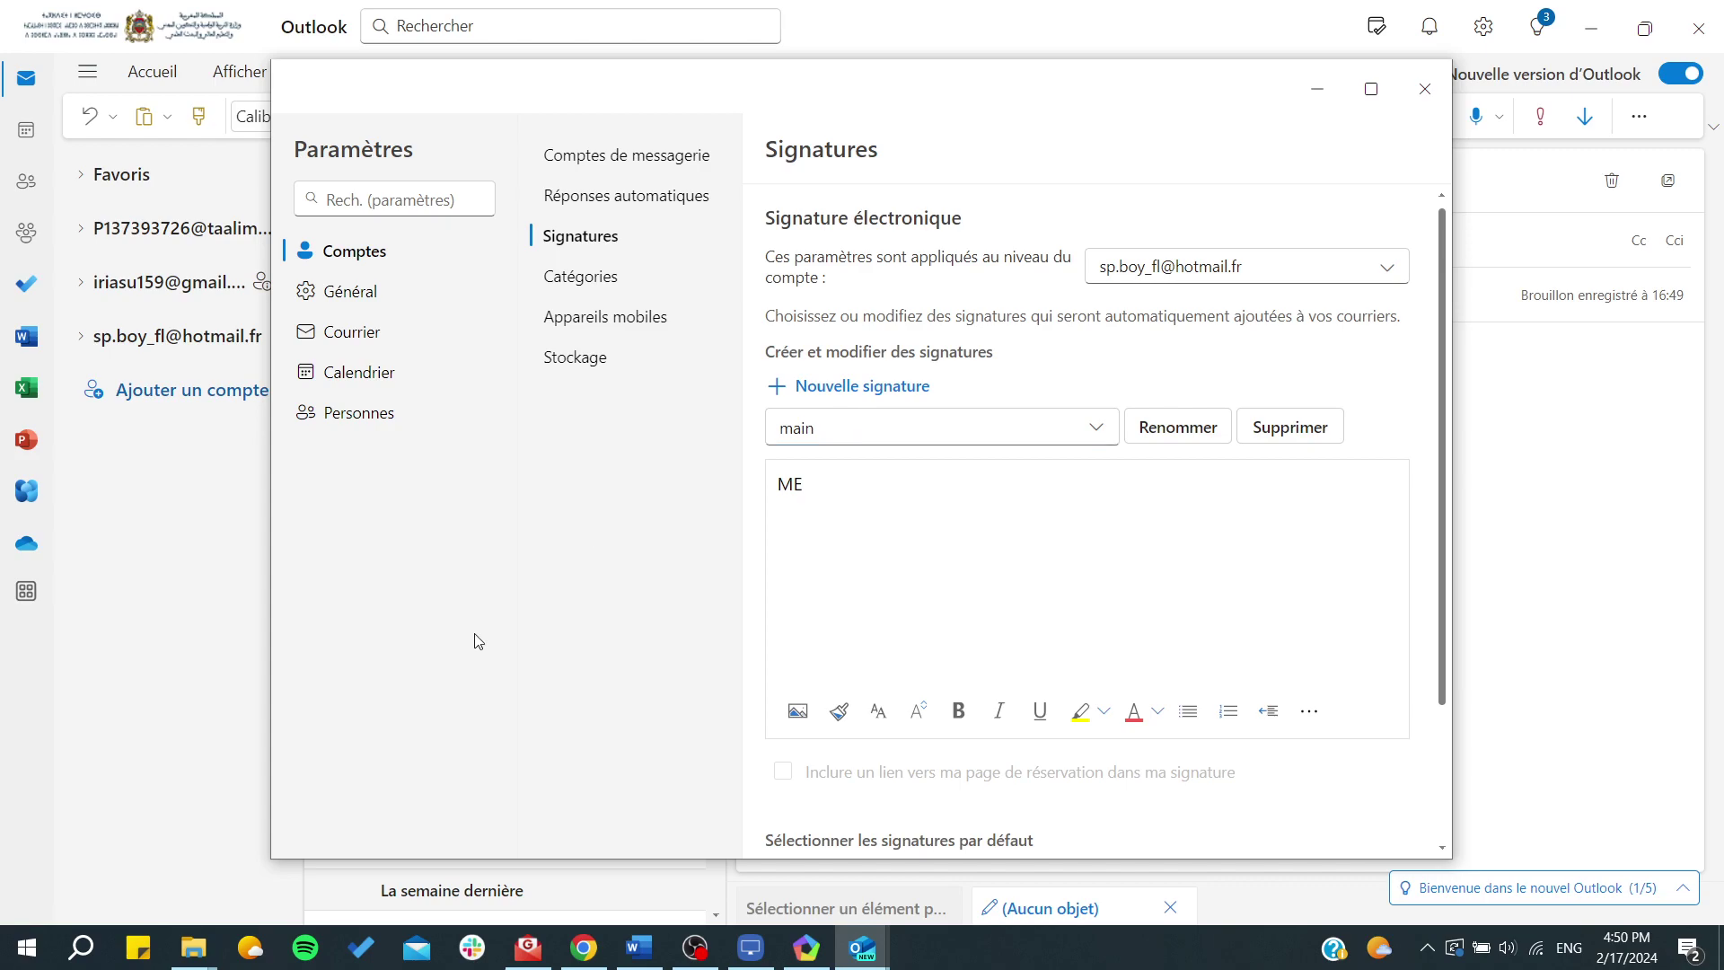